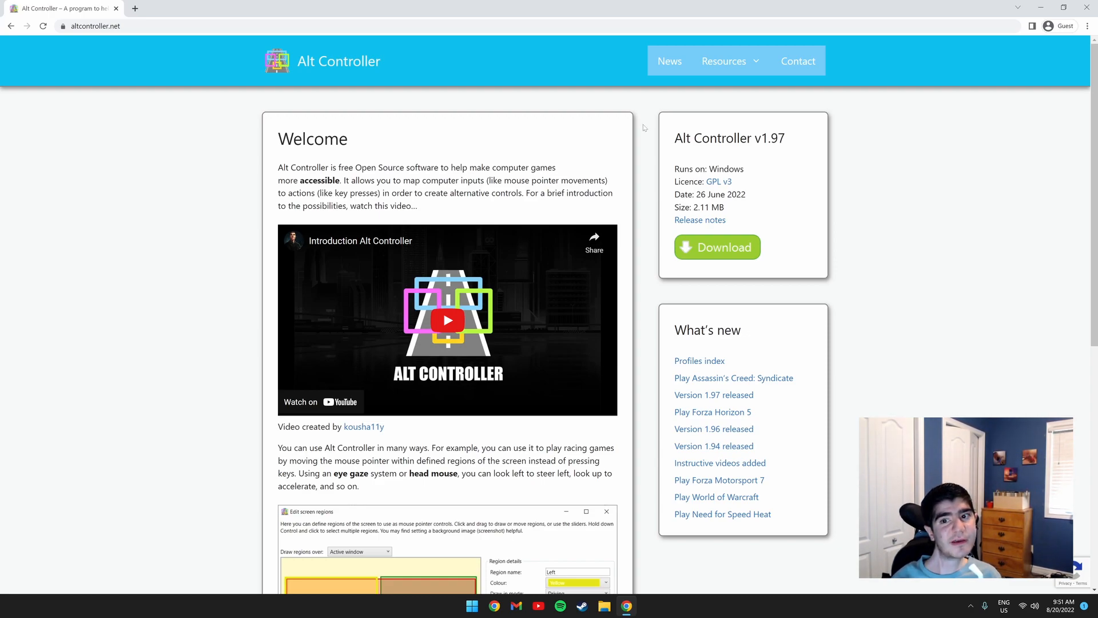
Step: Download the Alt Controller 1.97 installer, launch it and bypass the SmartScreen warning with Run anyway
left_click(752, 247)
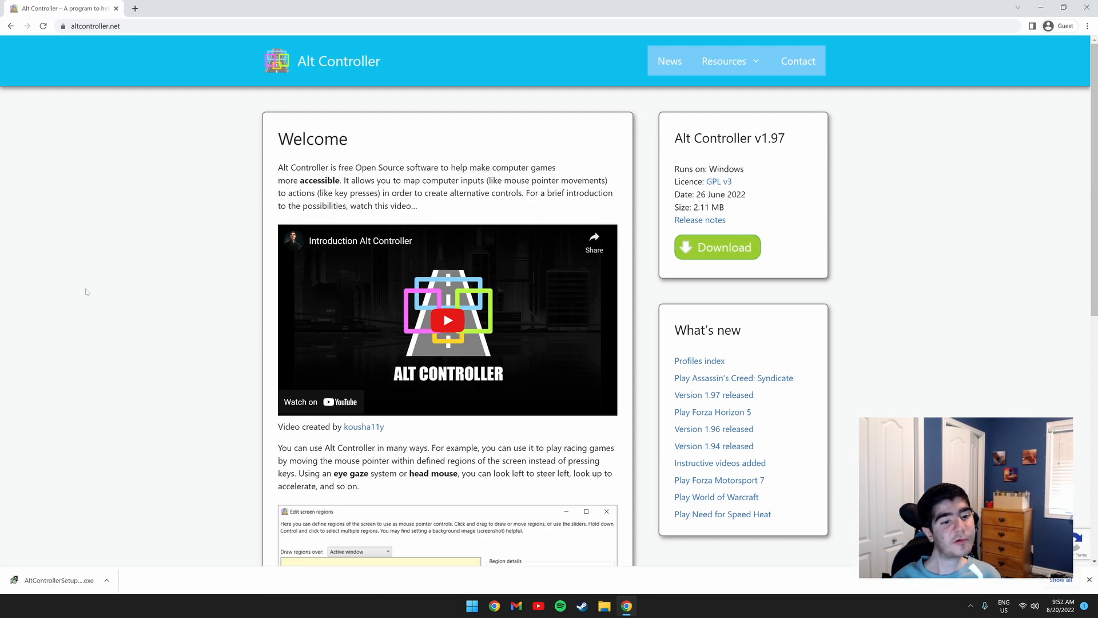
left_click(35, 583)
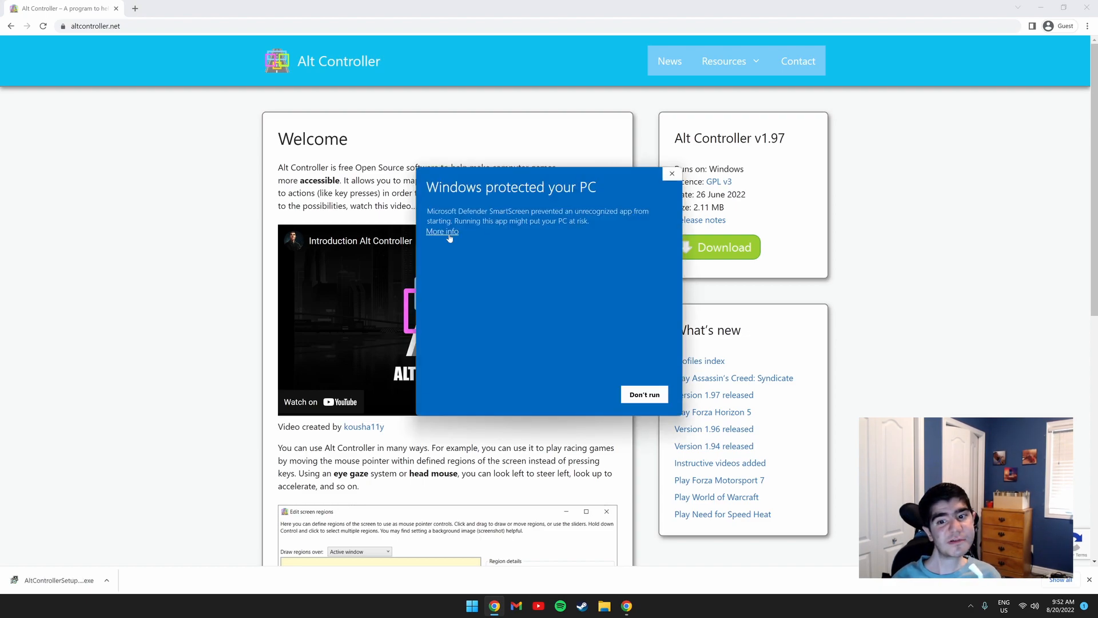
left_click(448, 236)
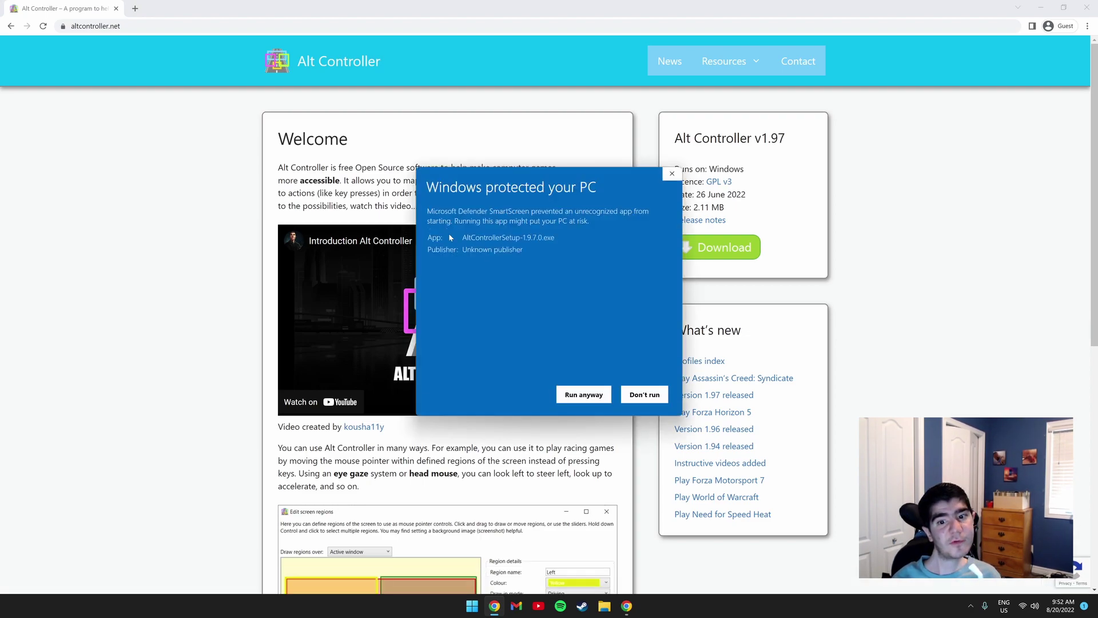
left_click(571, 398)
Step: Install Alt Controller with the default folder through Next, Next, Install and Close
left_click(598, 389)
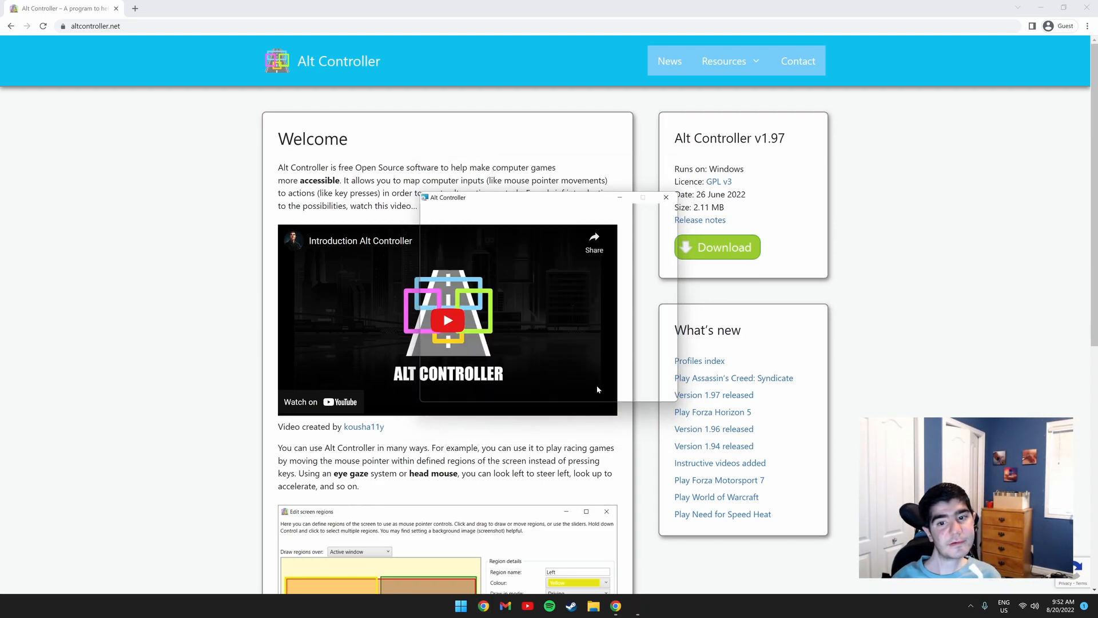
left_click(598, 389)
left_click(598, 390)
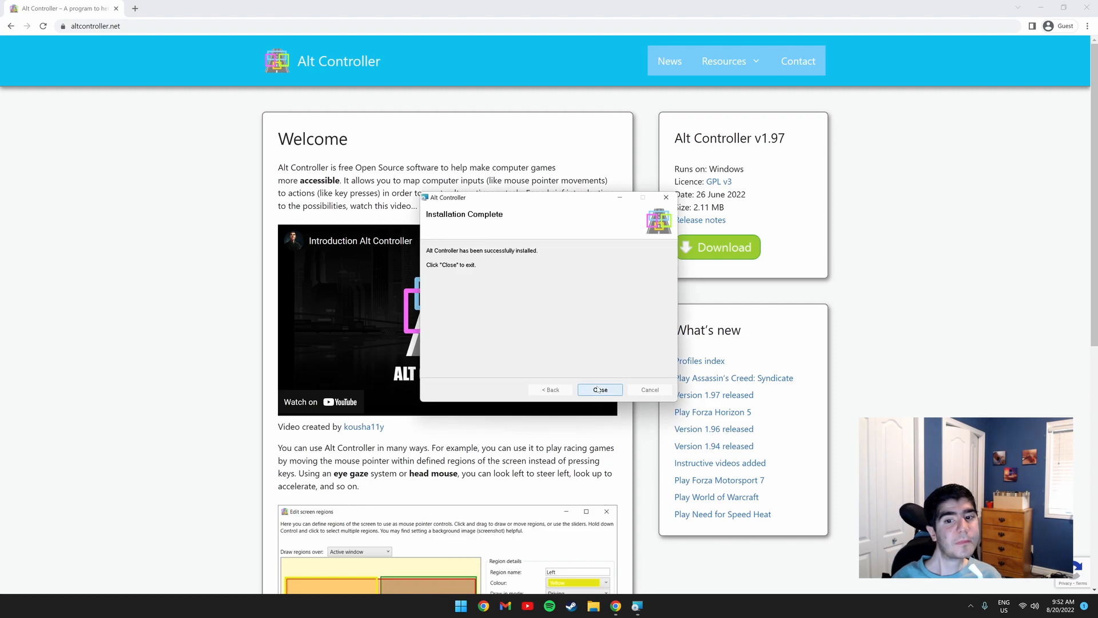
left_click(598, 390)
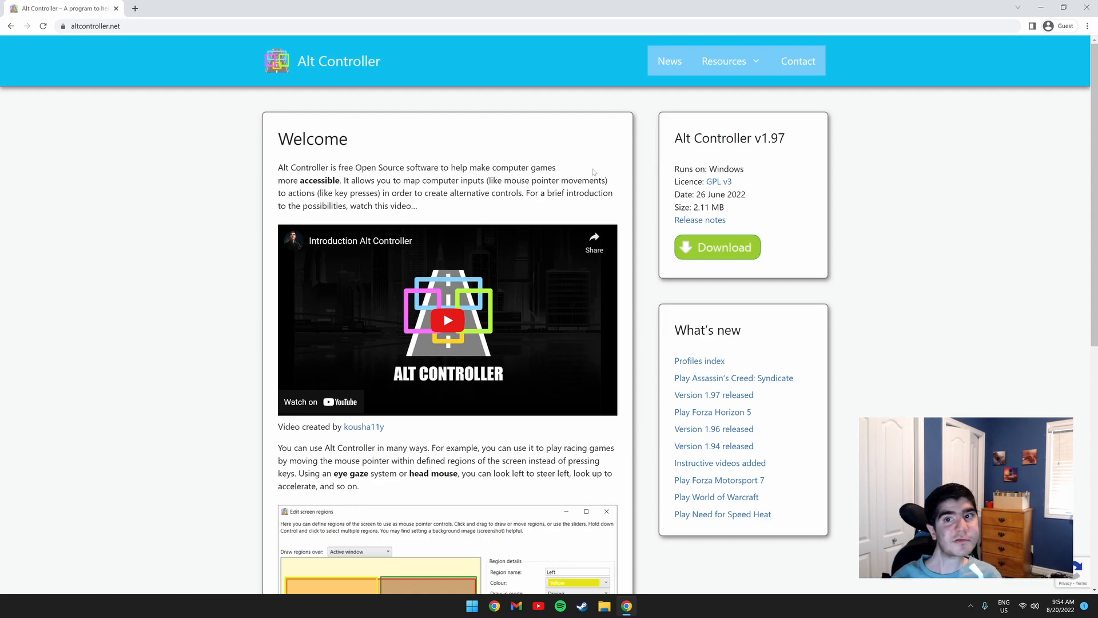
mouse_move(729, 61)
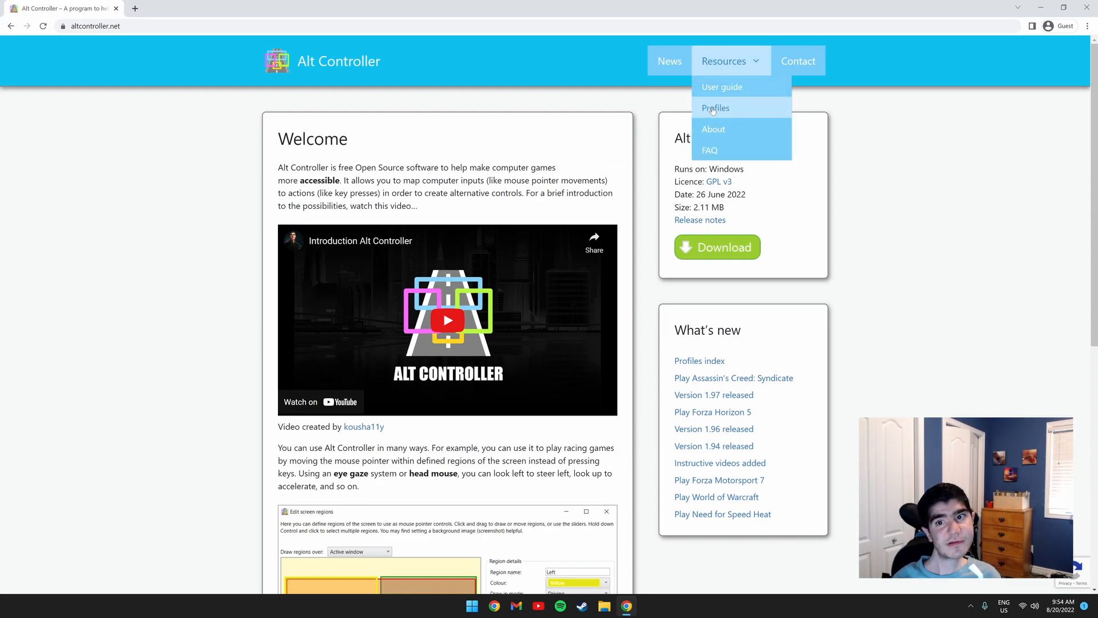
Step: Show the Profiles index and highlight the Forza Horizon 4 entry's name and Other Compatibility line
left_click(713, 109)
scroll(283, 277, "down", 2)
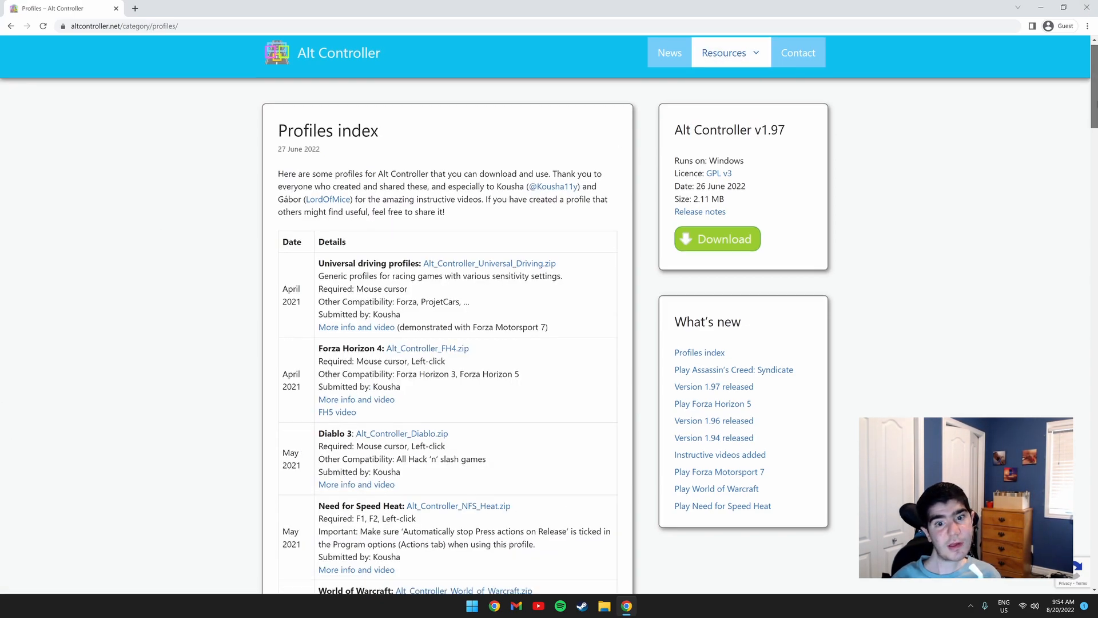
left_click_drag(317, 262, 376, 261)
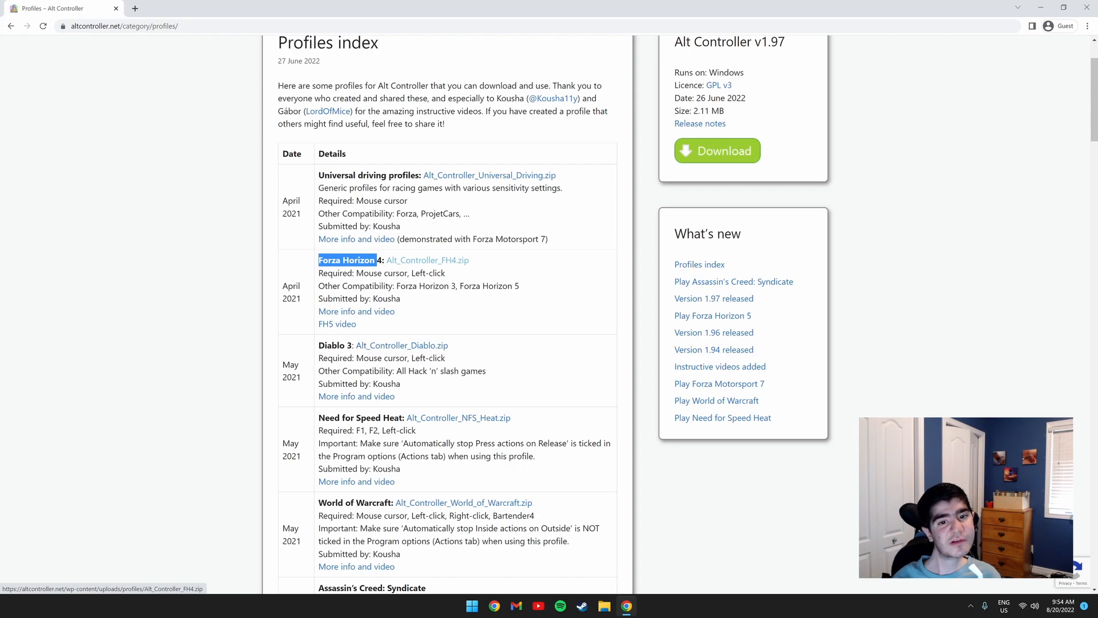
left_click_drag(397, 286, 521, 285)
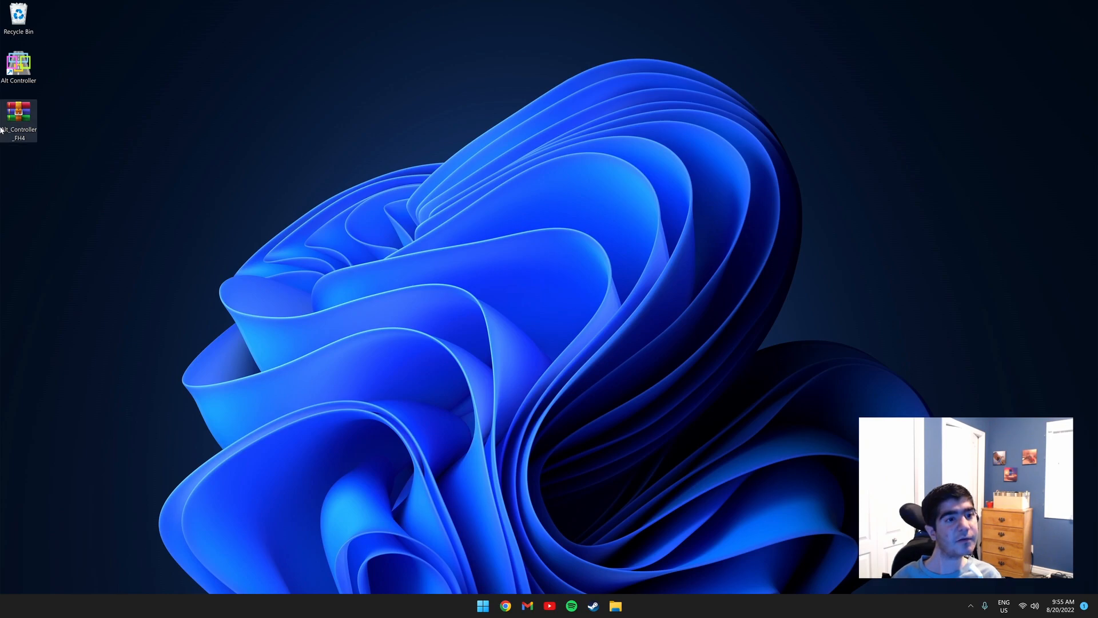
Step: Extract the Alt_Controller_FH4 zip on the desktop into its own Alt_Controller_FH4 folder
right_click(15, 119)
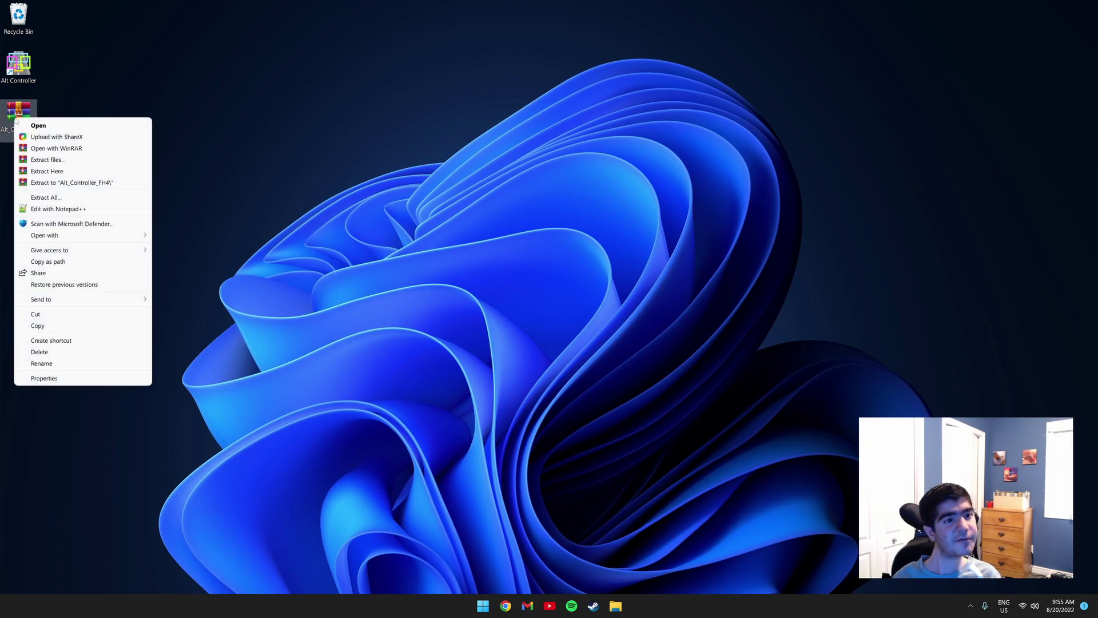
left_click(78, 184)
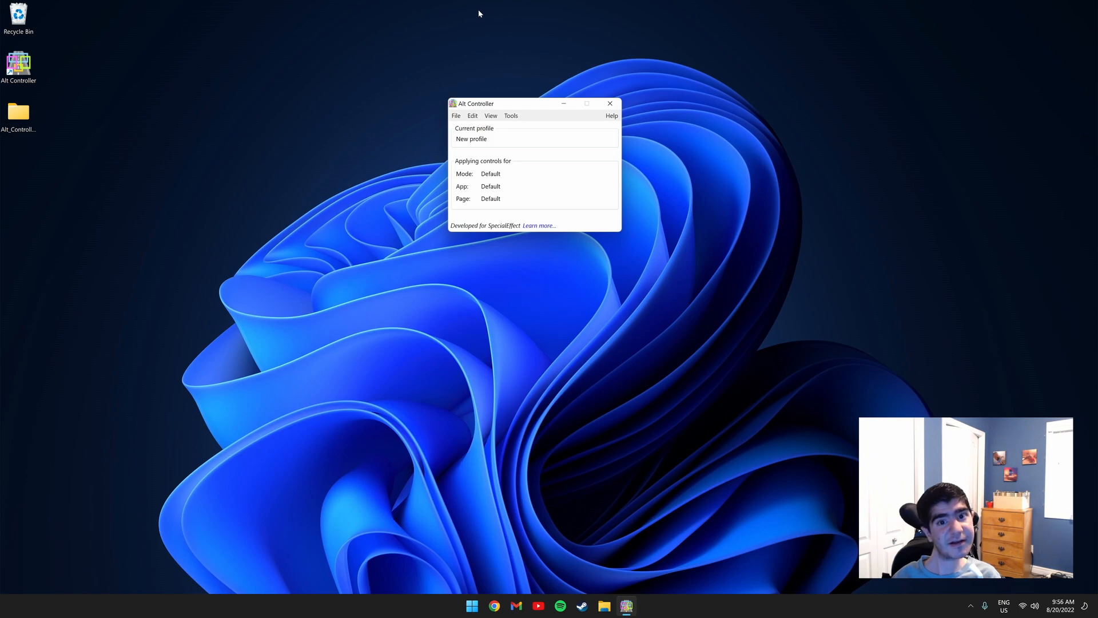
Step: Enable Show region names and Show mode/page overlay in the View menu
left_click(492, 116)
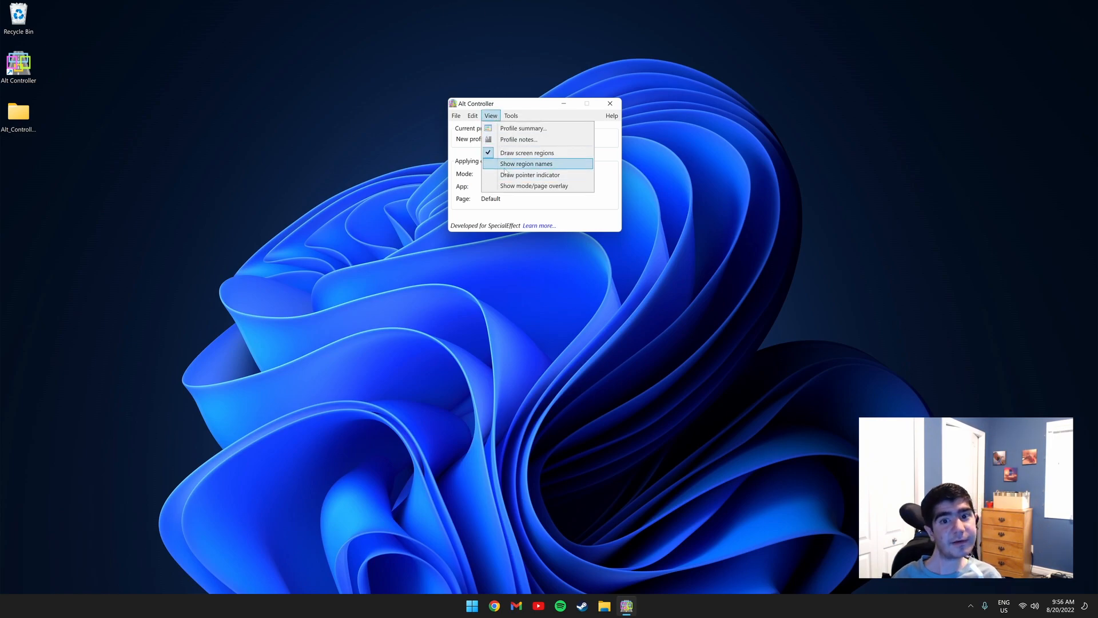
left_click(505, 166)
left_click(491, 115)
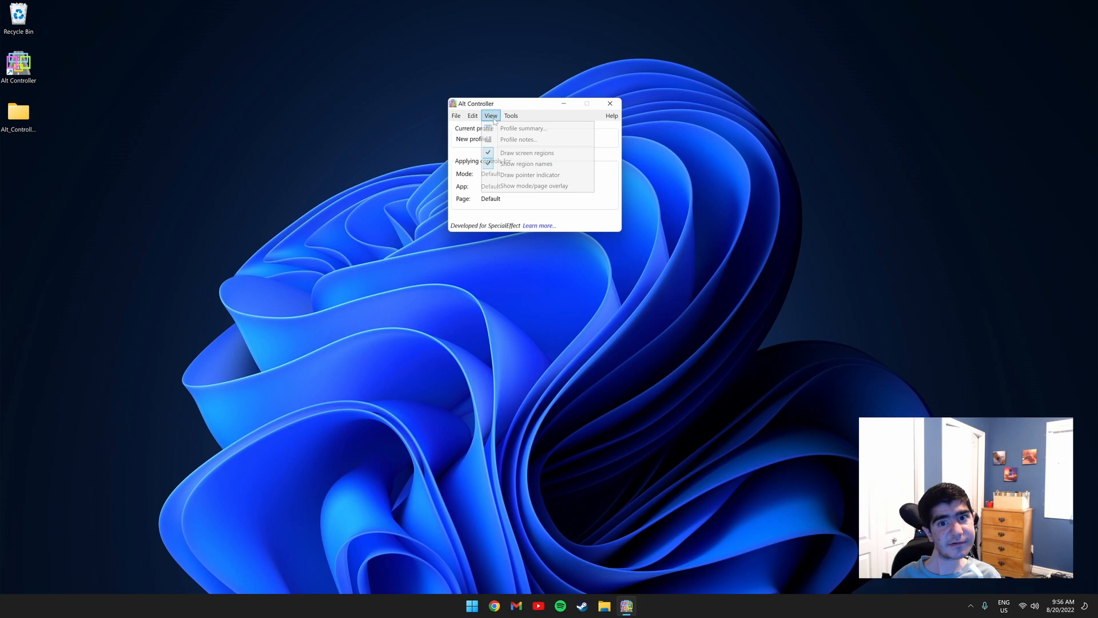
left_click(498, 186)
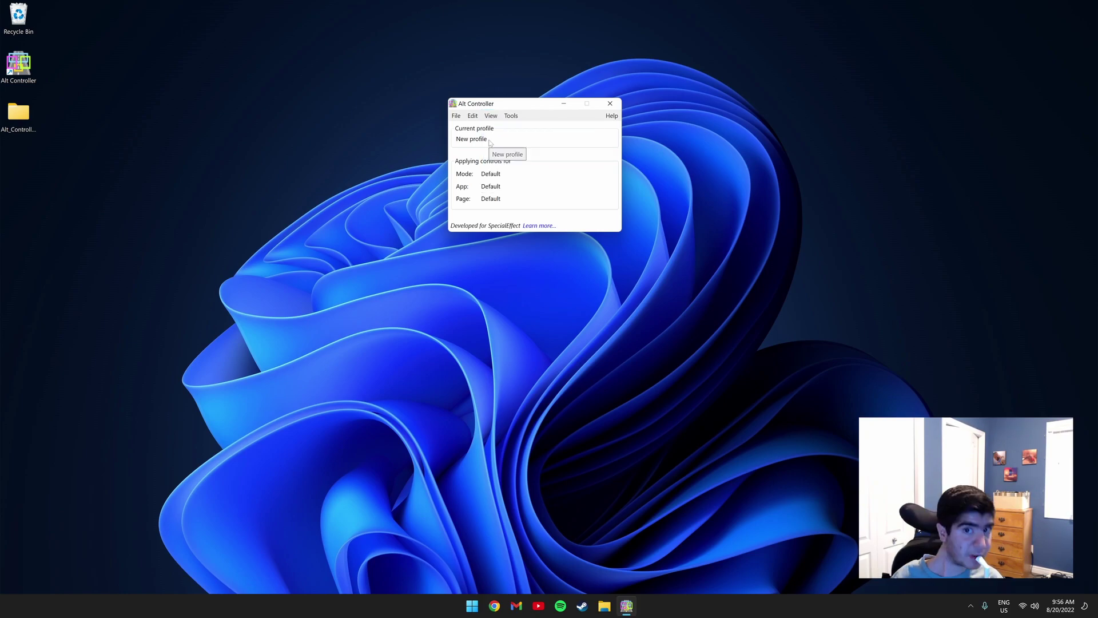
Step: In Tools > Options, tick Turn on 'Show region names' at startup and confirm with OK
left_click(511, 116)
left_click(530, 127)
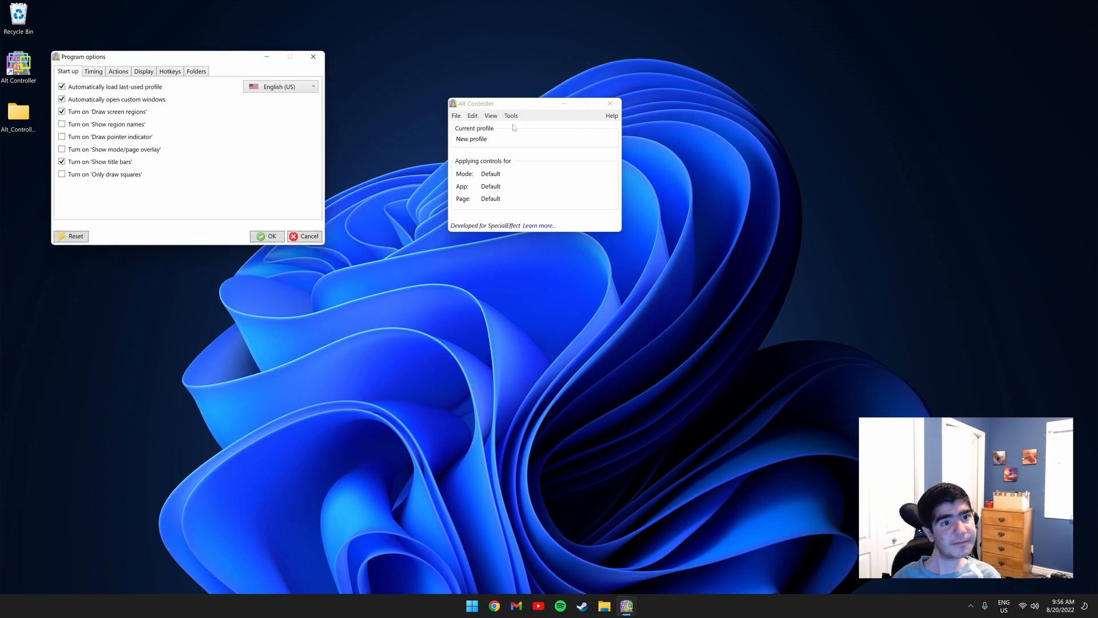
left_click(78, 126)
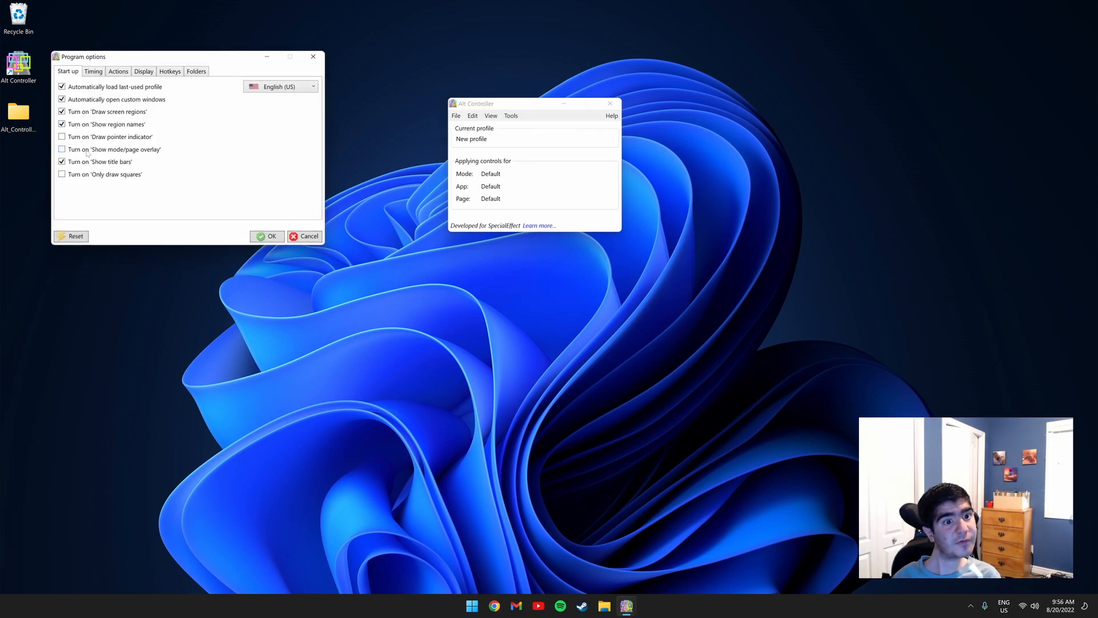
left_click(259, 239)
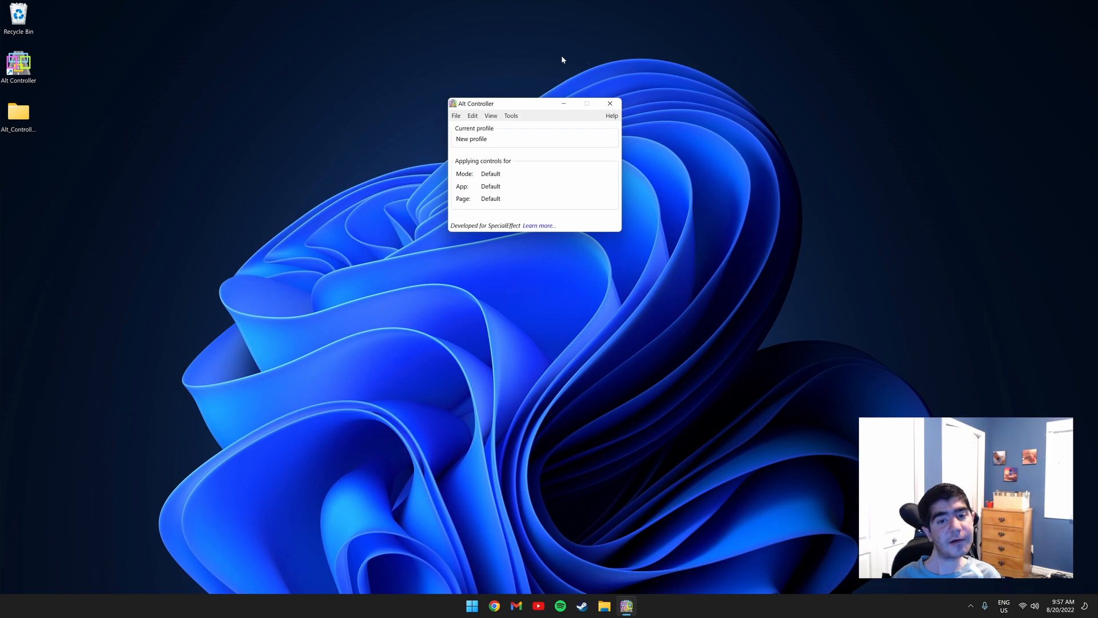
Step: Browse File > Open into Alt_Controller_FH4 > Alt Controller FH4 and select FH4_QWERTY_Sensitivity_4.alt
left_click(455, 116)
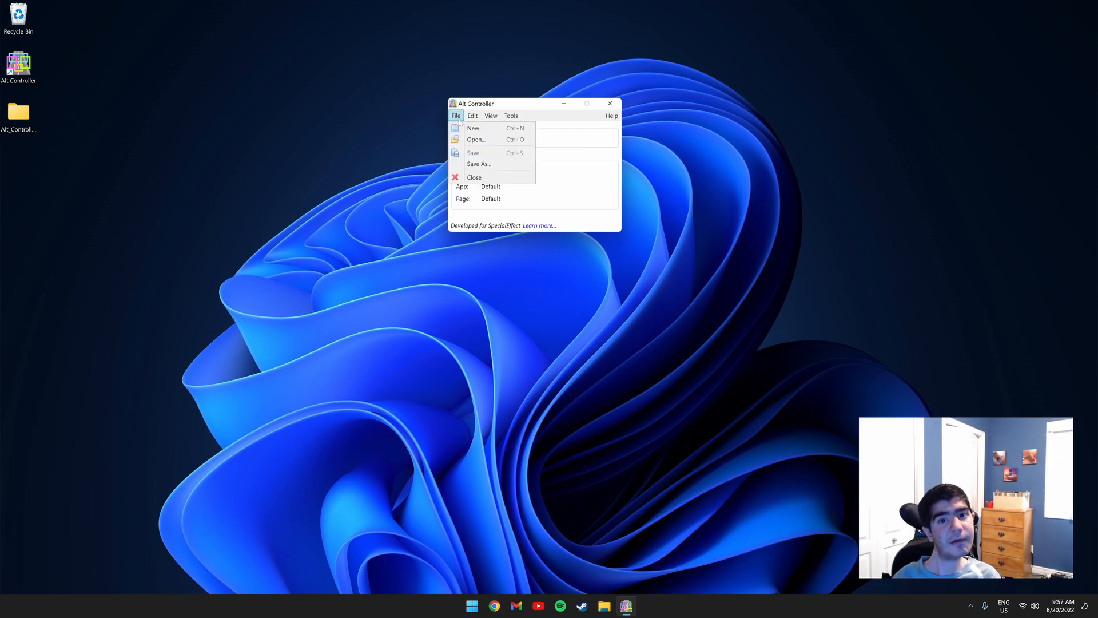
left_click(475, 139)
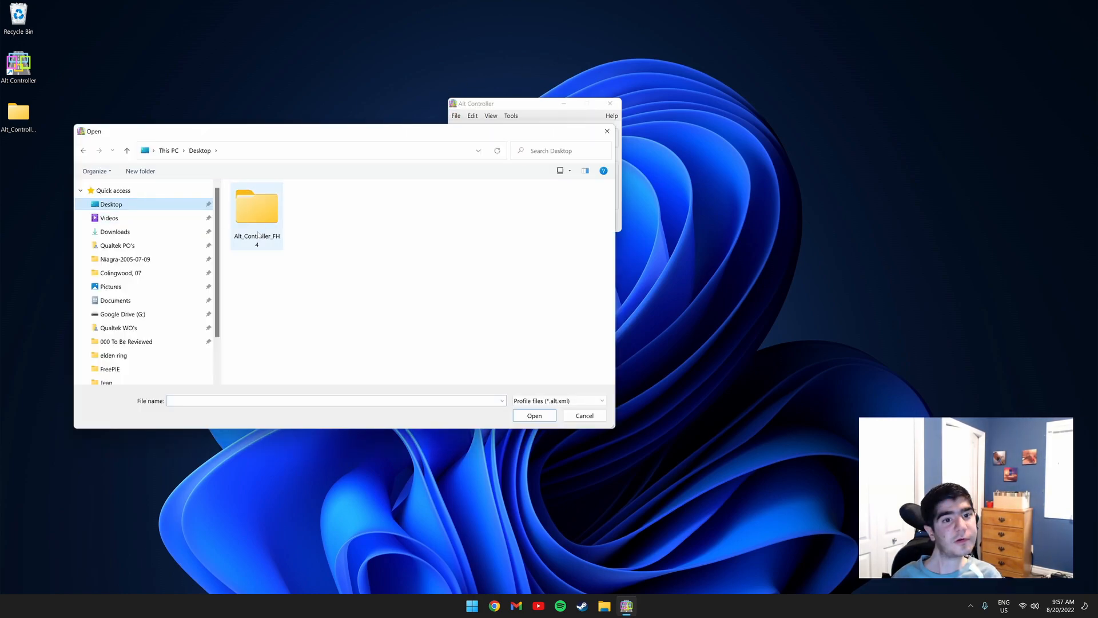
double_click(265, 221)
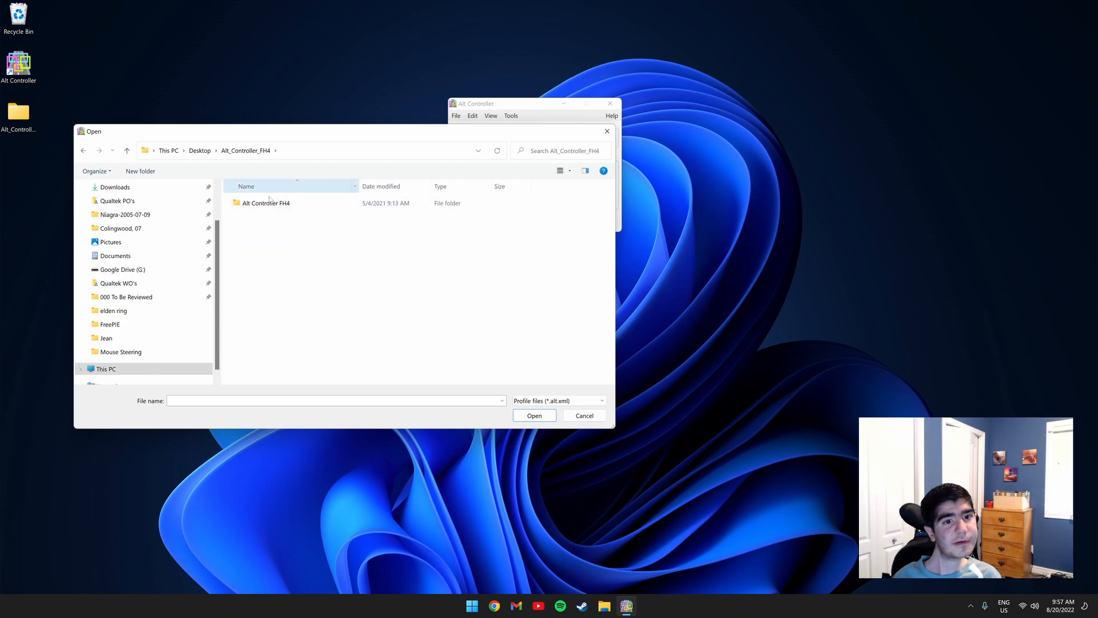
left_click(278, 205)
double_click(277, 204)
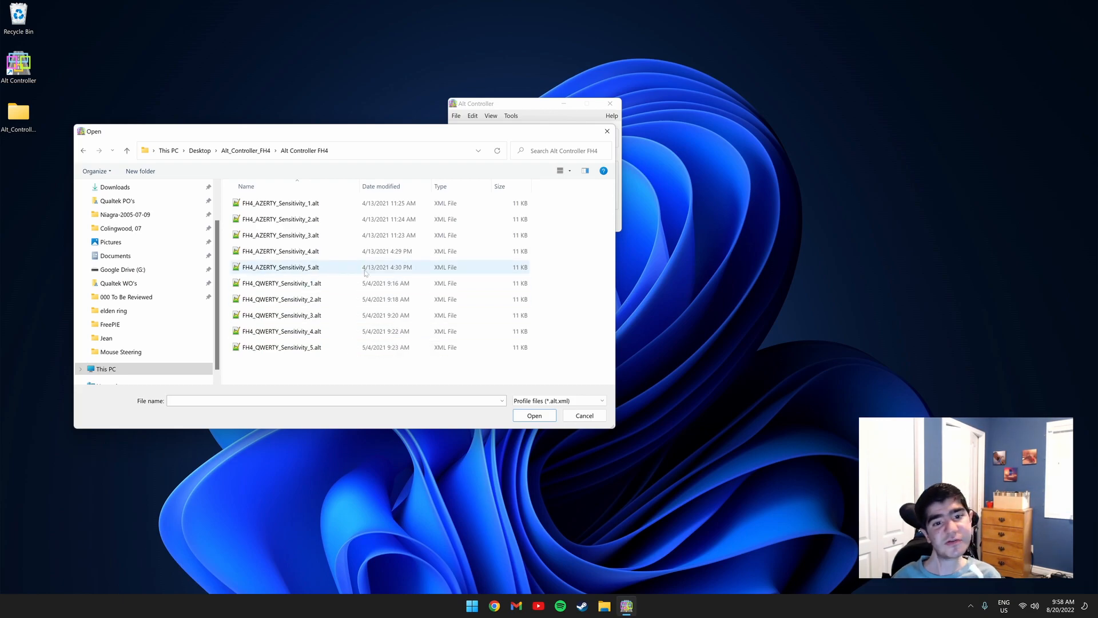
left_click(352, 336)
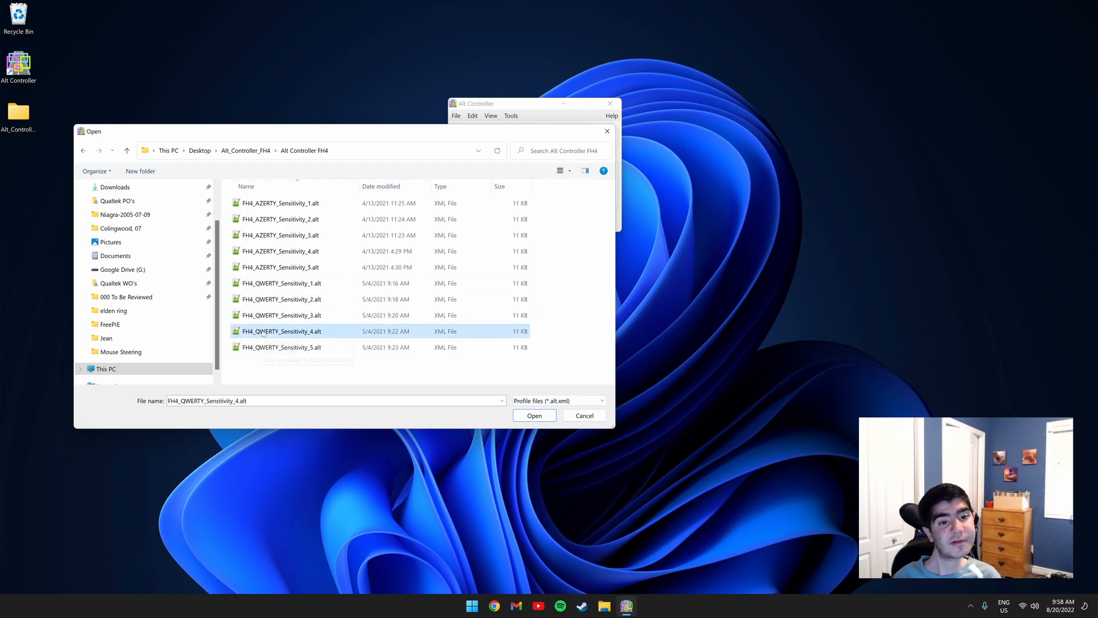
Step: Load the selected profile and steer the white car through the jungle via the Drive region until it crashes
left_click(534, 415)
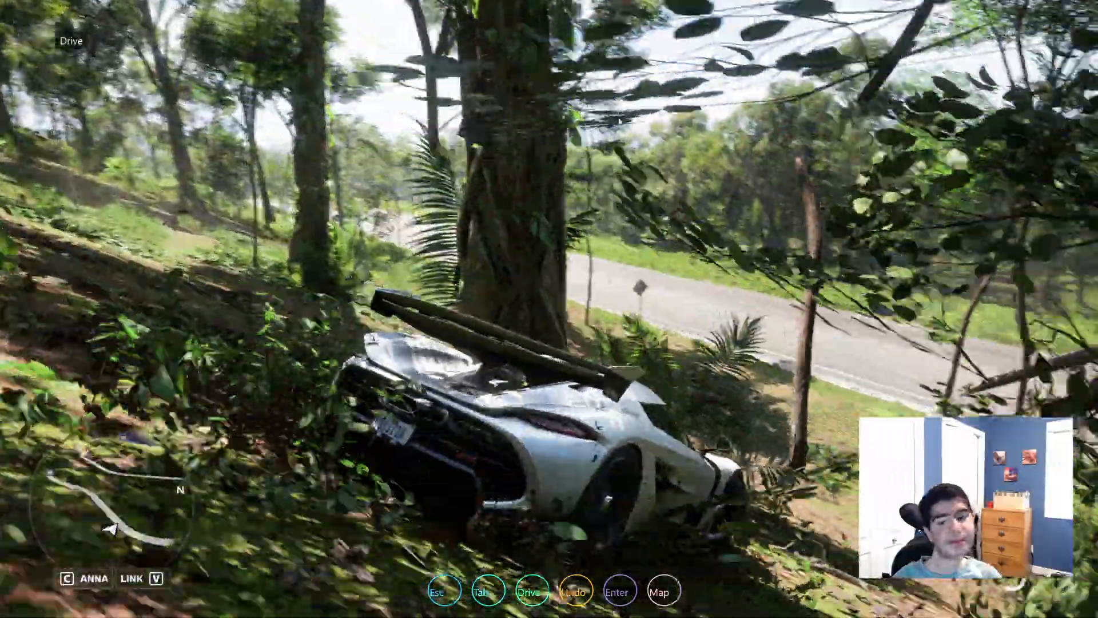
Step: Rewind with R four times back past the crash, then resume driving from the rewound point
key("r")
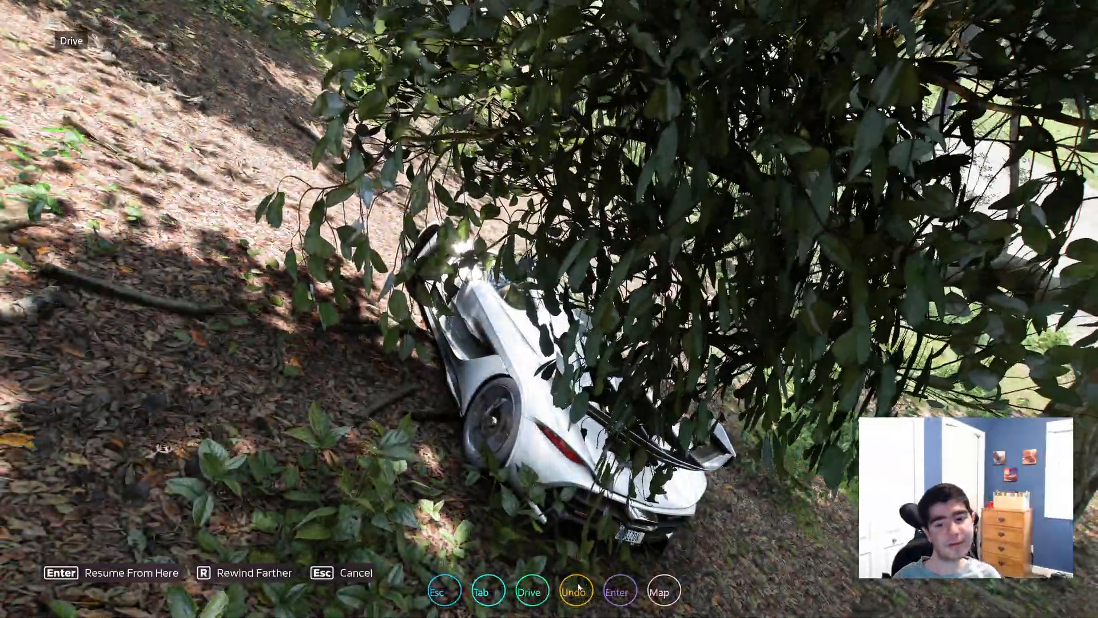
key("r")
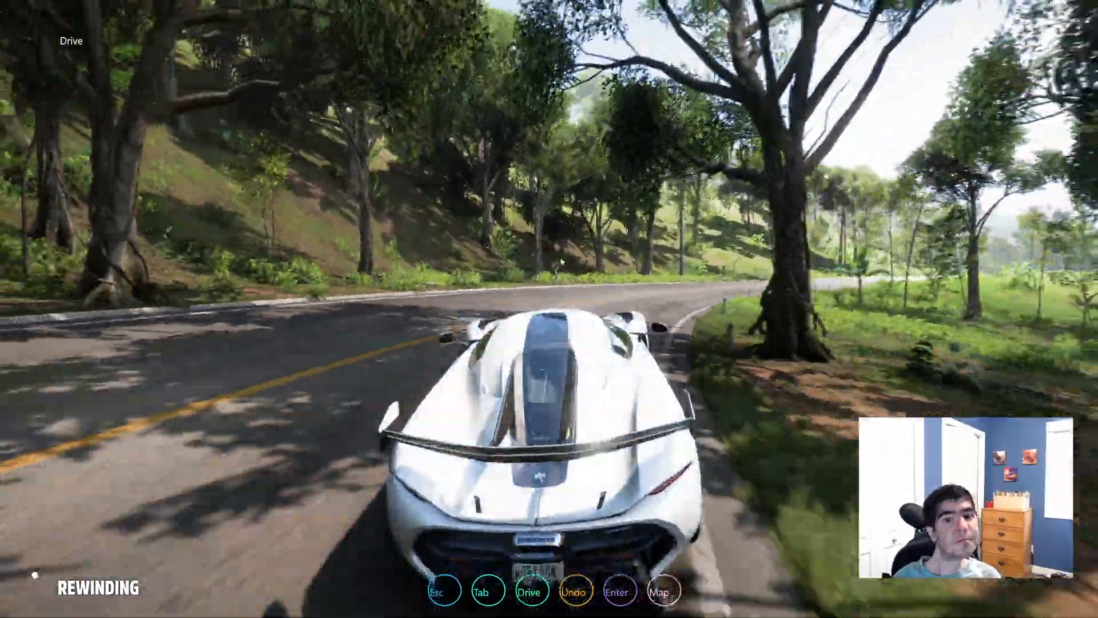
key("r")
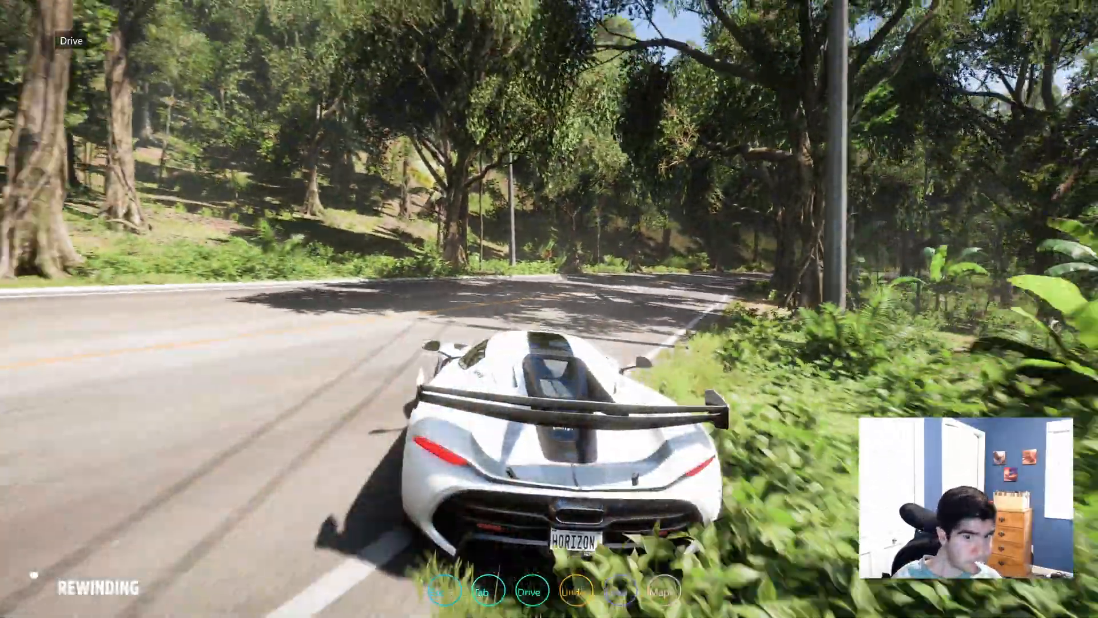
key("r")
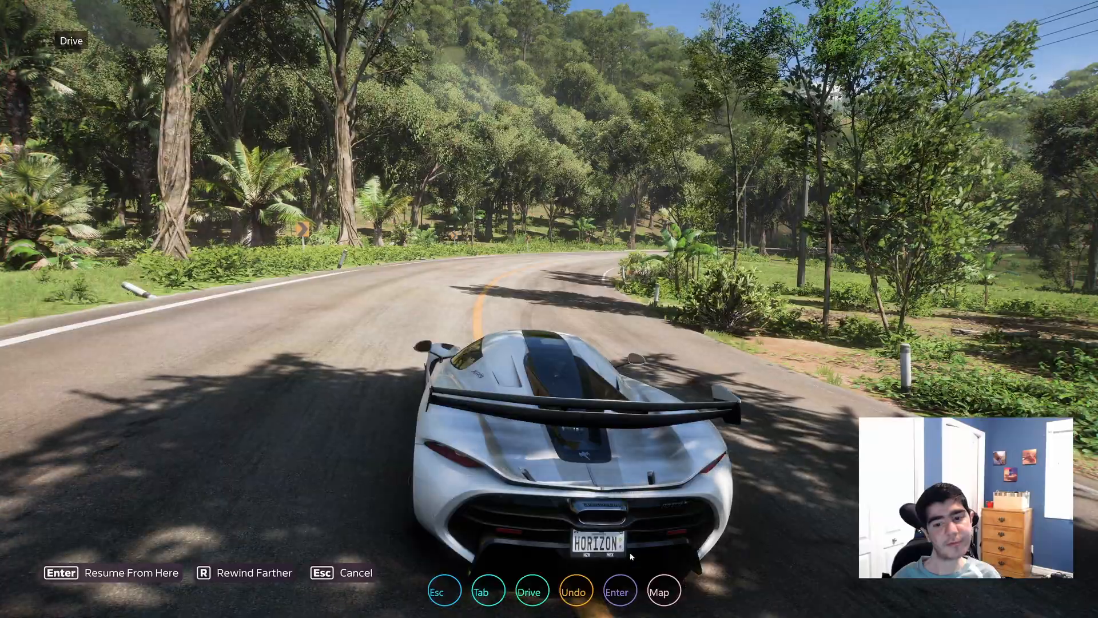
left_click(629, 587)
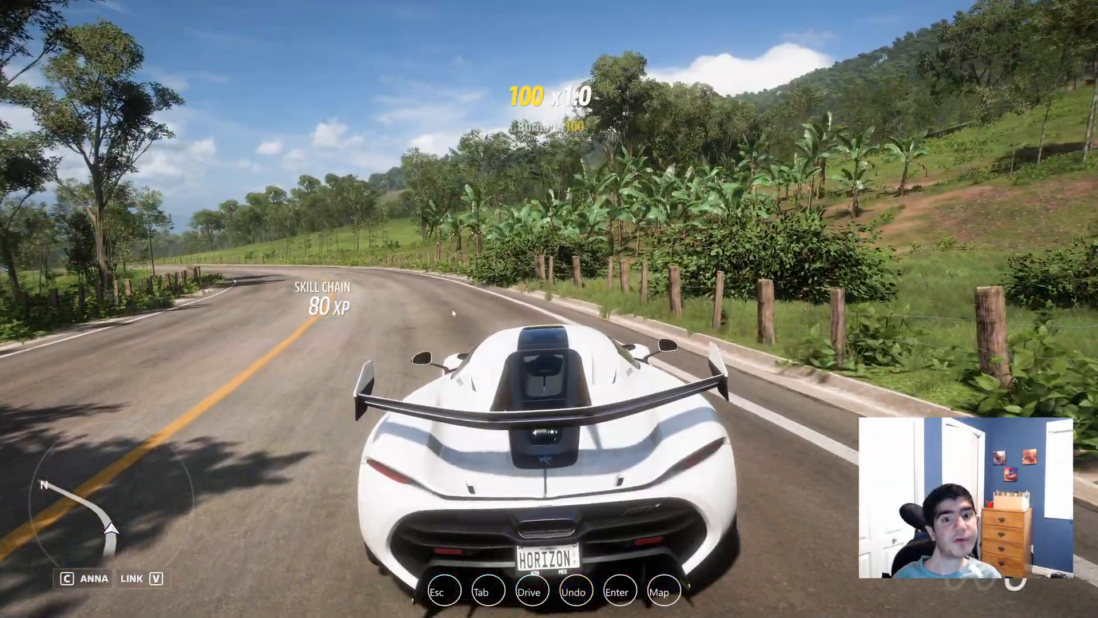
Step: Pause the game and step through the Creative Hub and Hot Wheels sections, then return to driving
left_click(445, 590)
key("e")
key("e")
key("e")
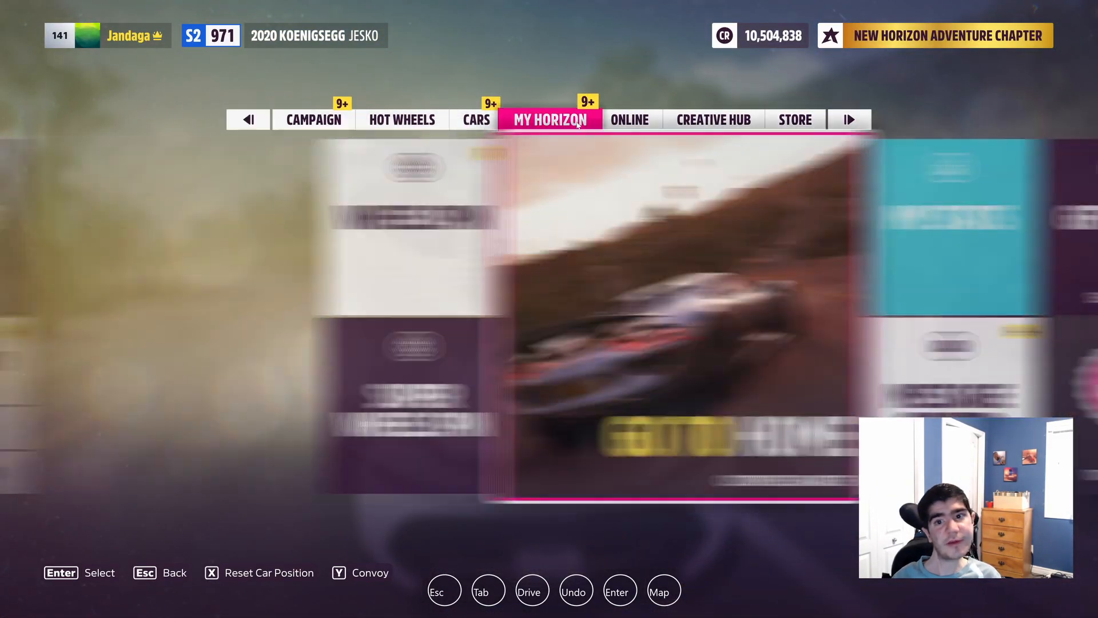
key("e")
key("e")
left_click(401, 120)
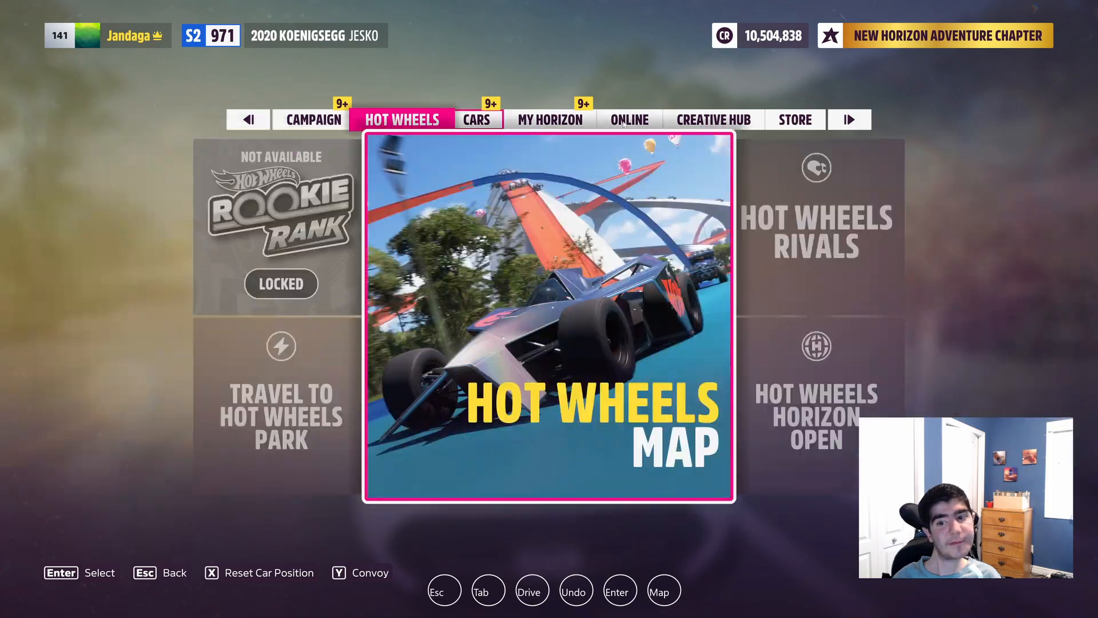
key("Escape")
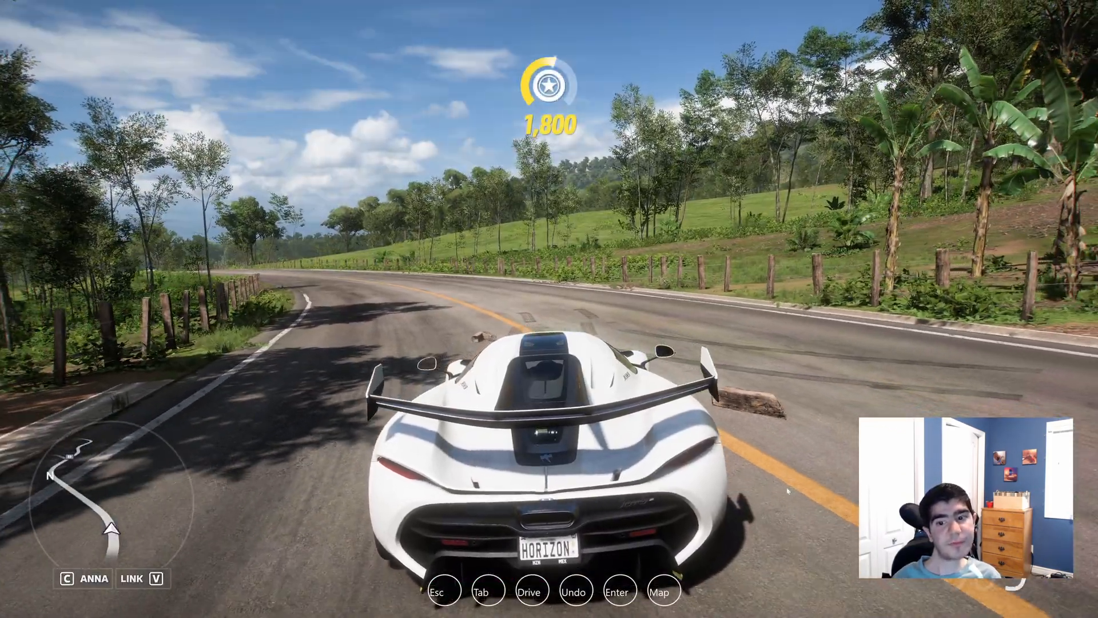
Step: Bring up the world map and pan it north-west to the Tierra Prospera area
left_click(670, 594)
left_click_drag(512, 157, 823, 556)
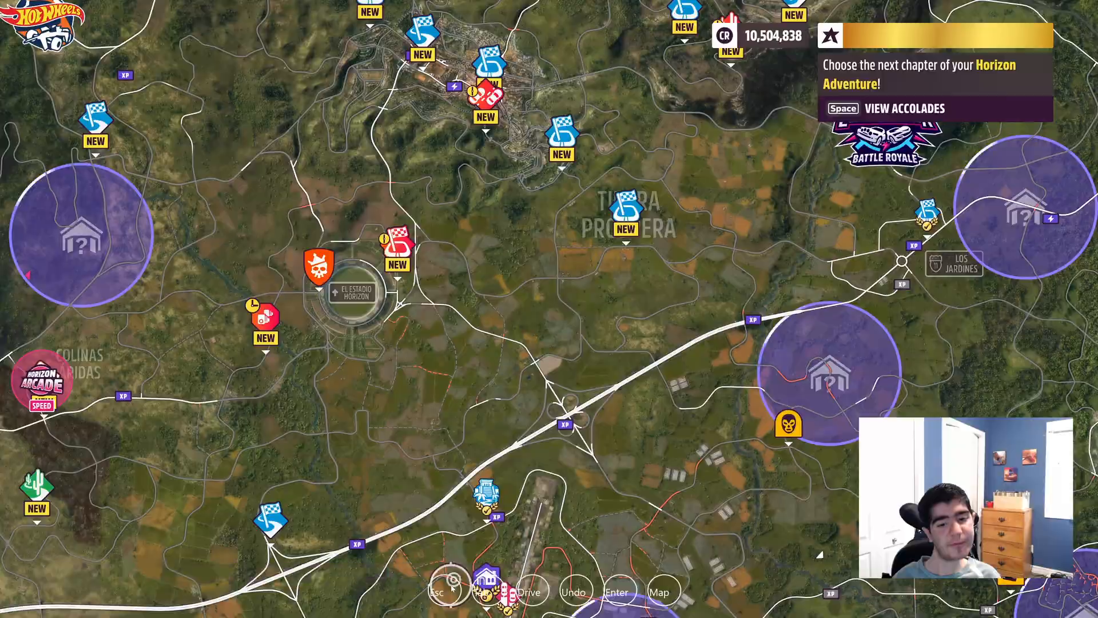
Step: Close the world map with Esc and join an online race from the menus
key("Escape")
key("Escape")
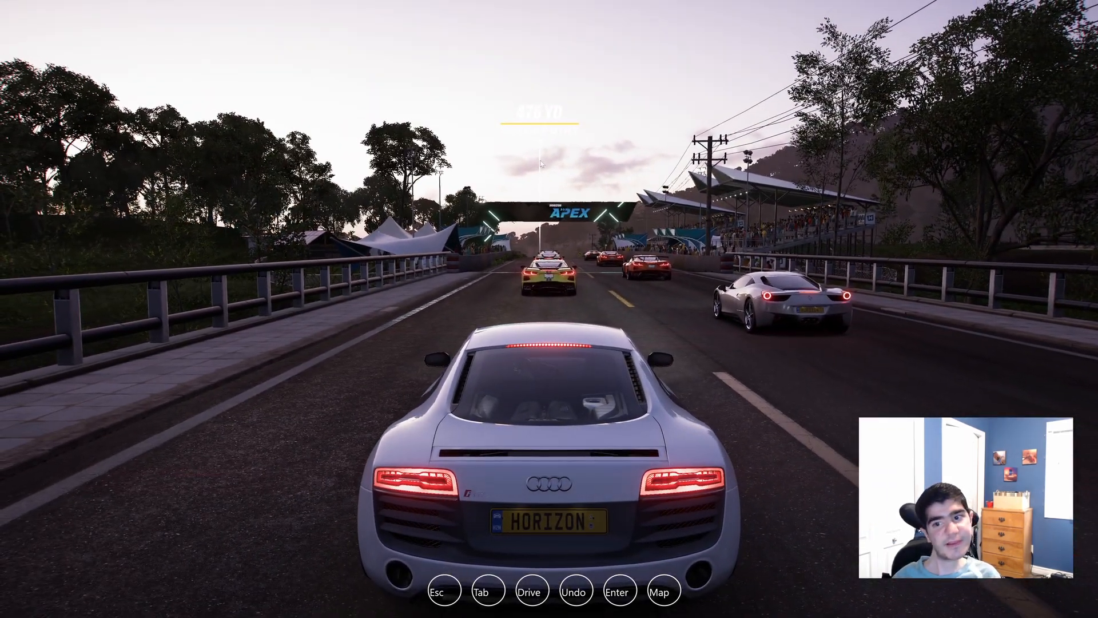
Step: Accelerate the Audi R8 off the Gran Pantano Sprint start with W until a checkpoint is missed
key("w")
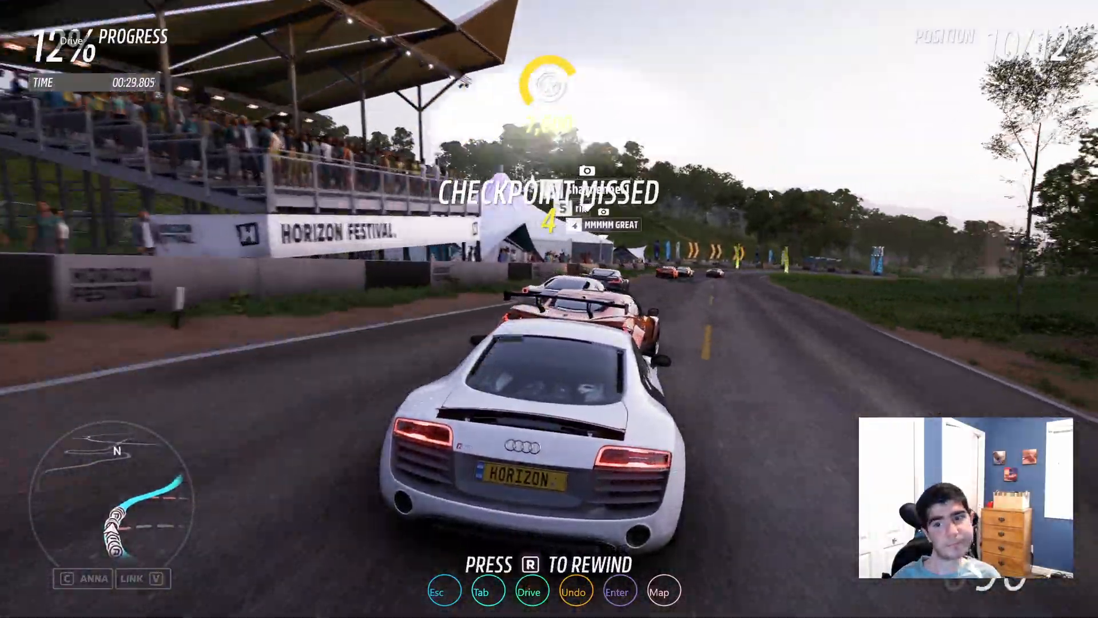
Step: Rewind twice to before the missed checkpoint and resume the race from there in 7th place
key("r")
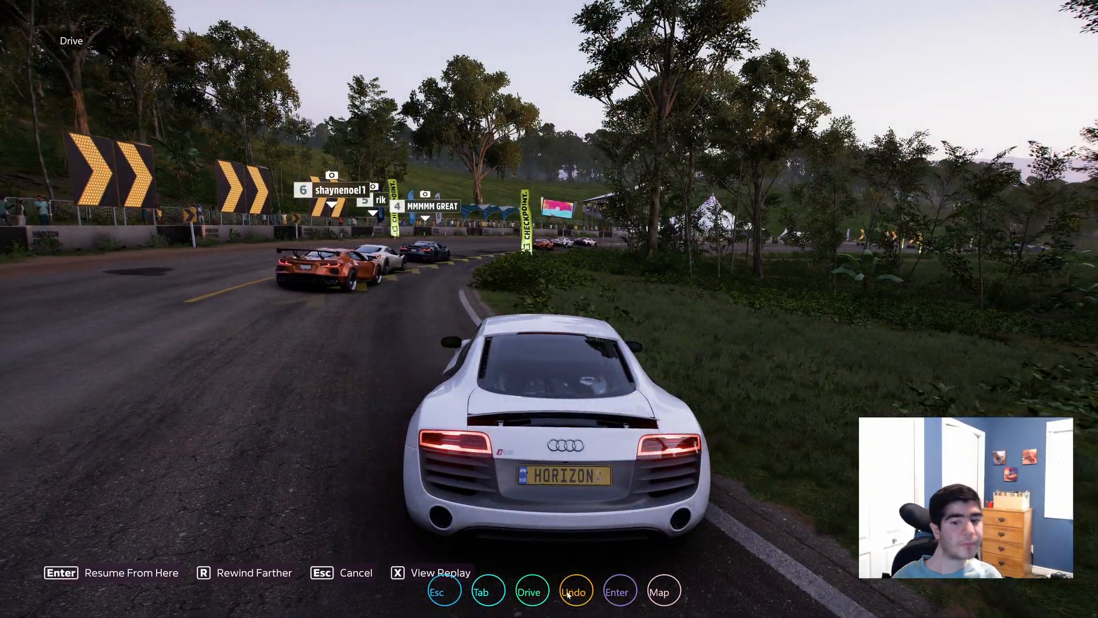
left_click(570, 593)
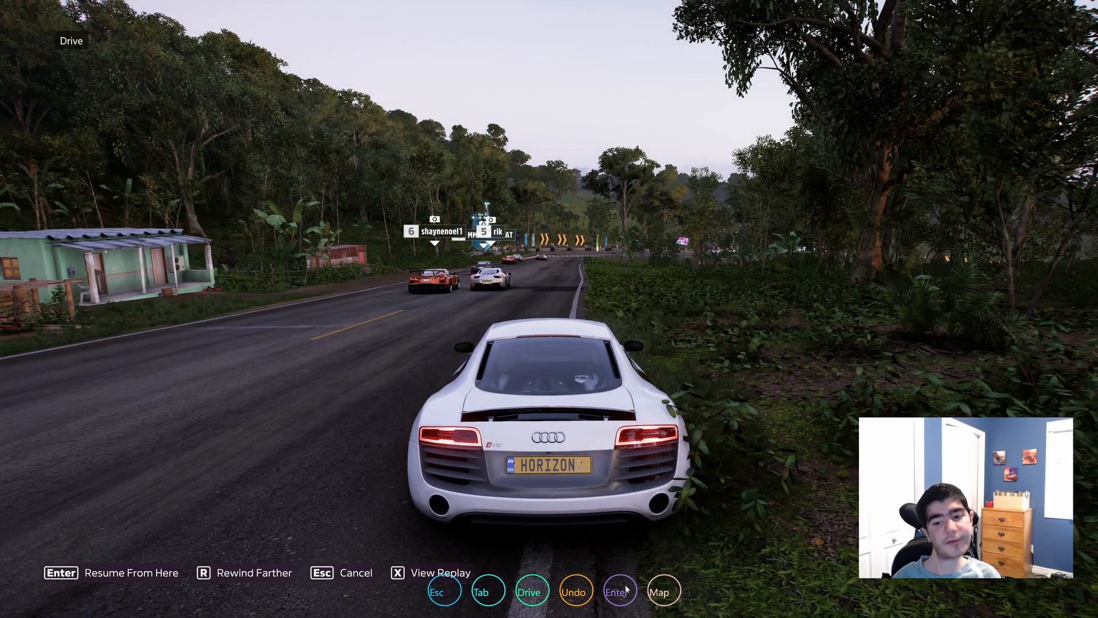
key("Return")
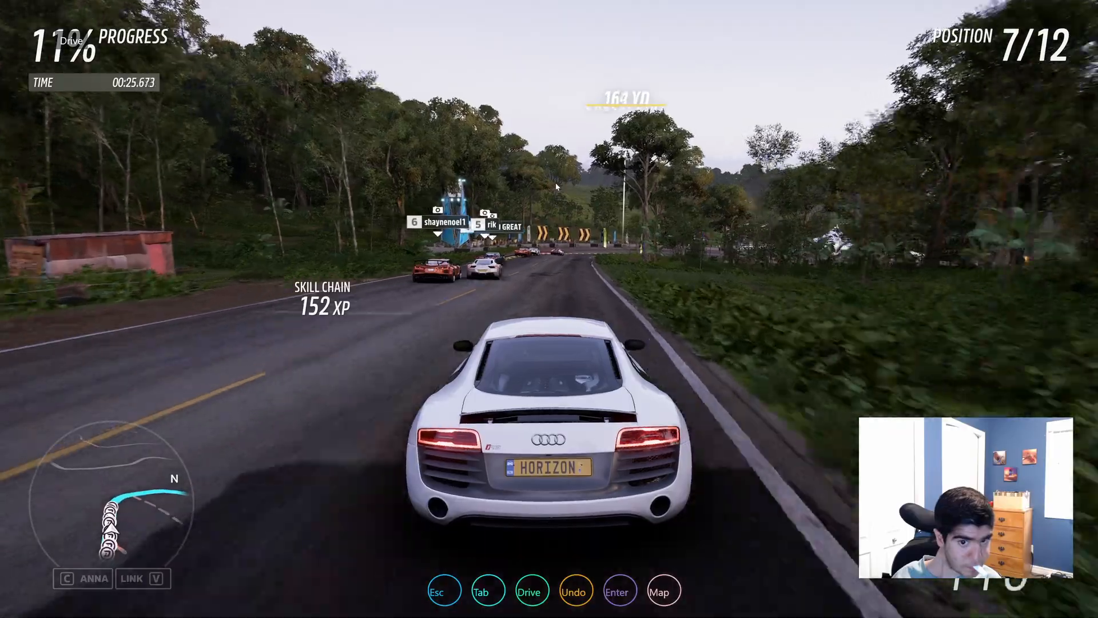
Step: Drive through the left bends past the grandstand and pull ahead of a rival to the checkpoint
key("w")
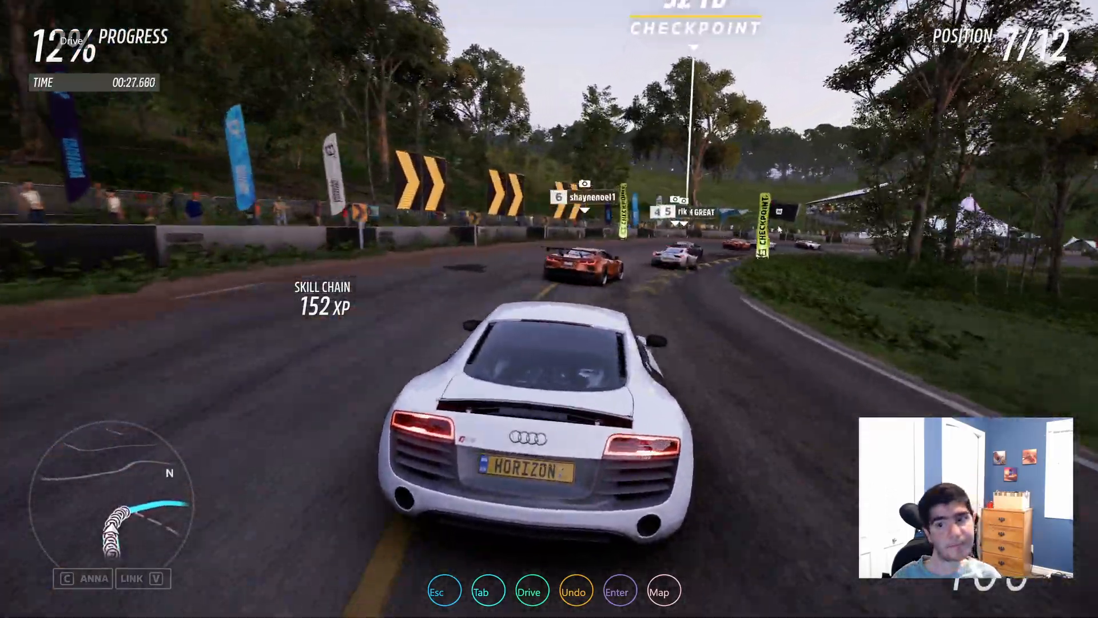
key("a")
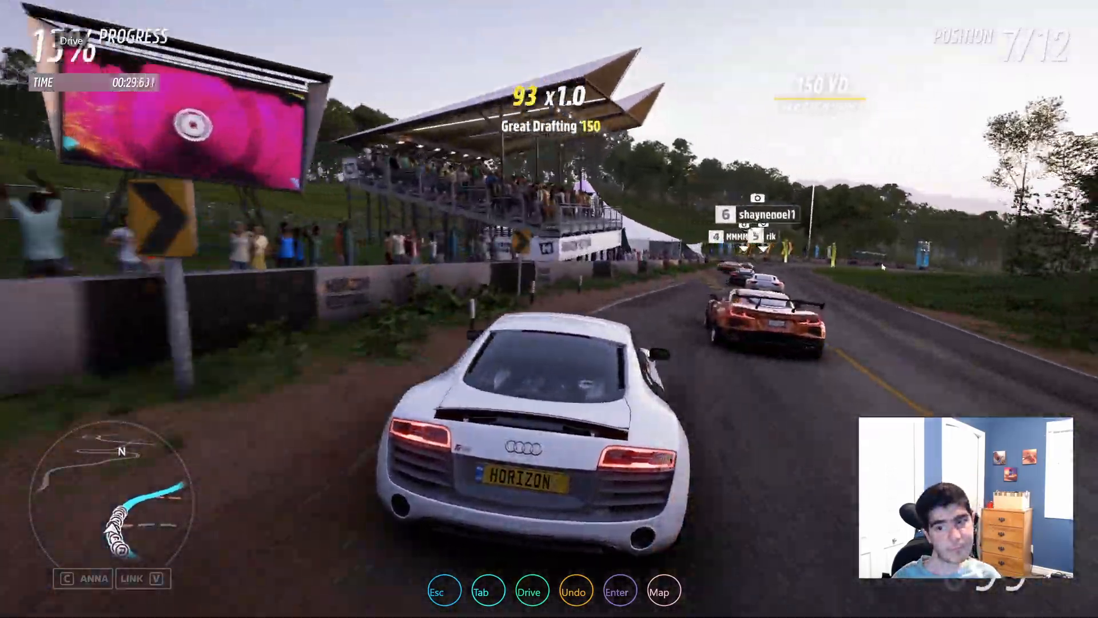
key("a")
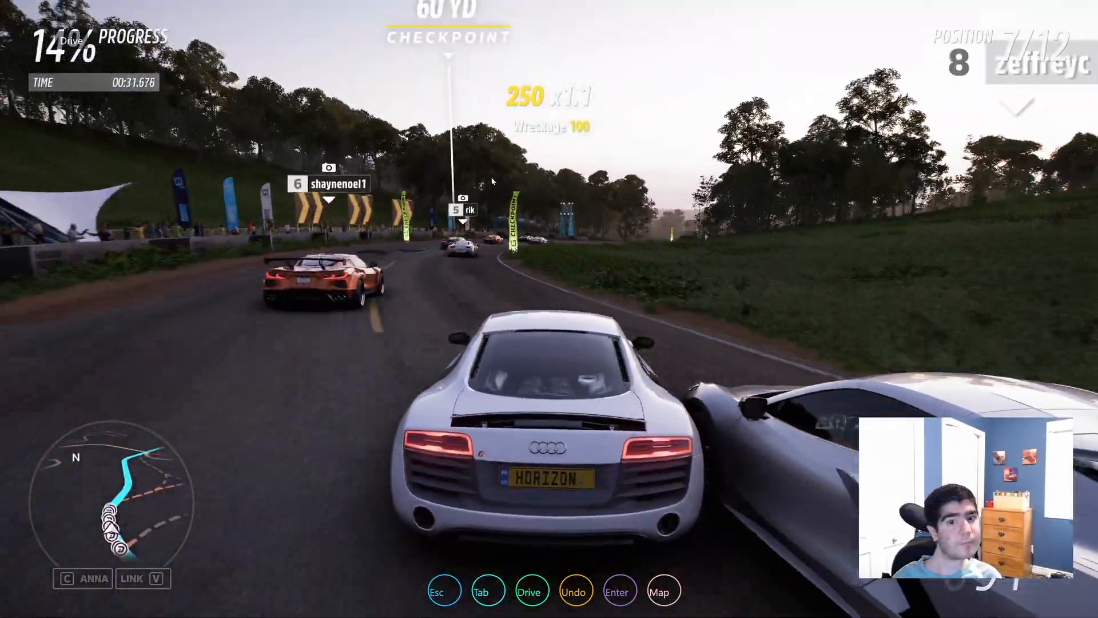
key("a")
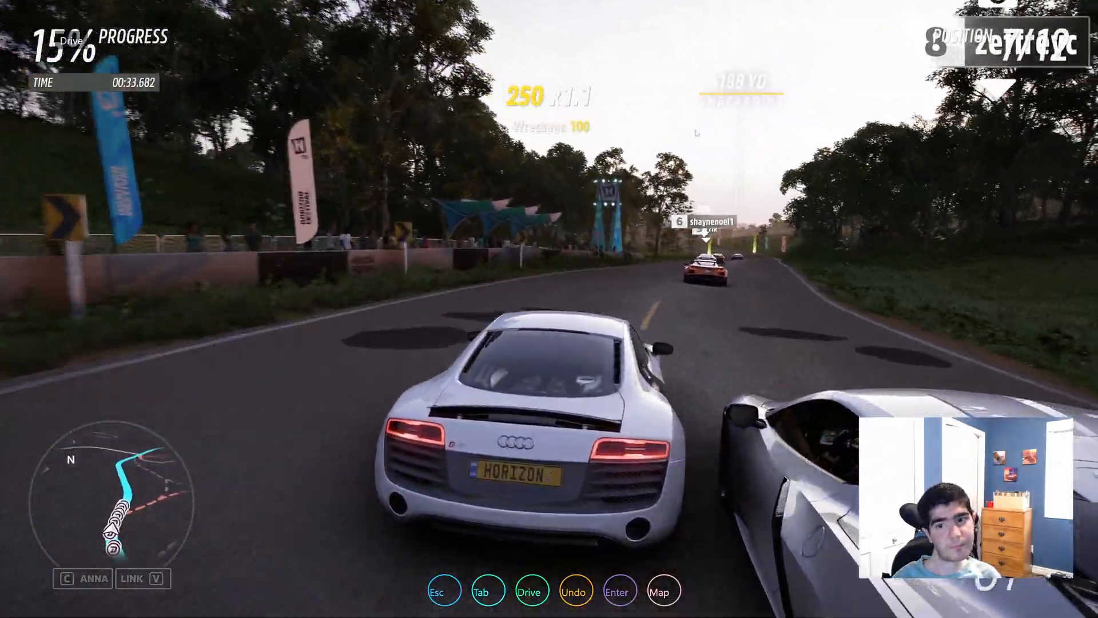
key("w")
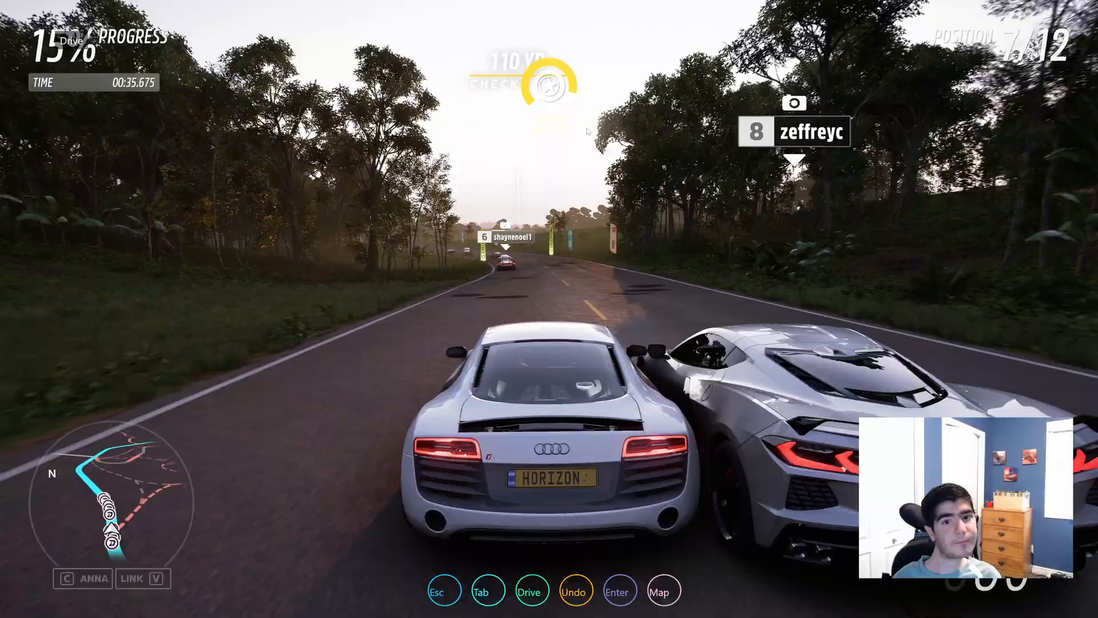
key("w")
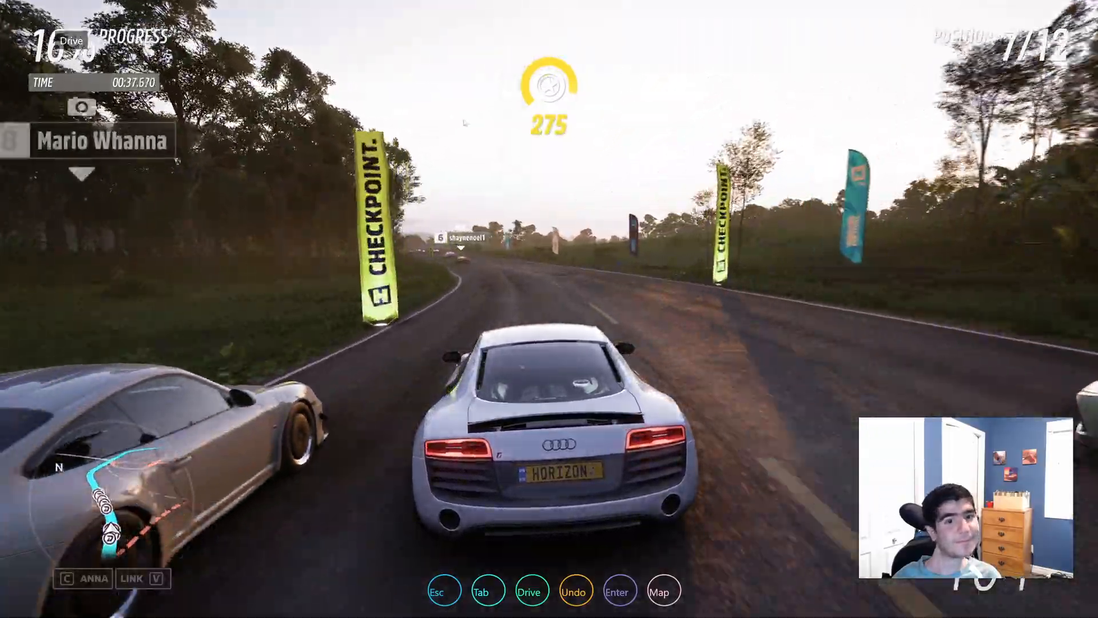
key("w")
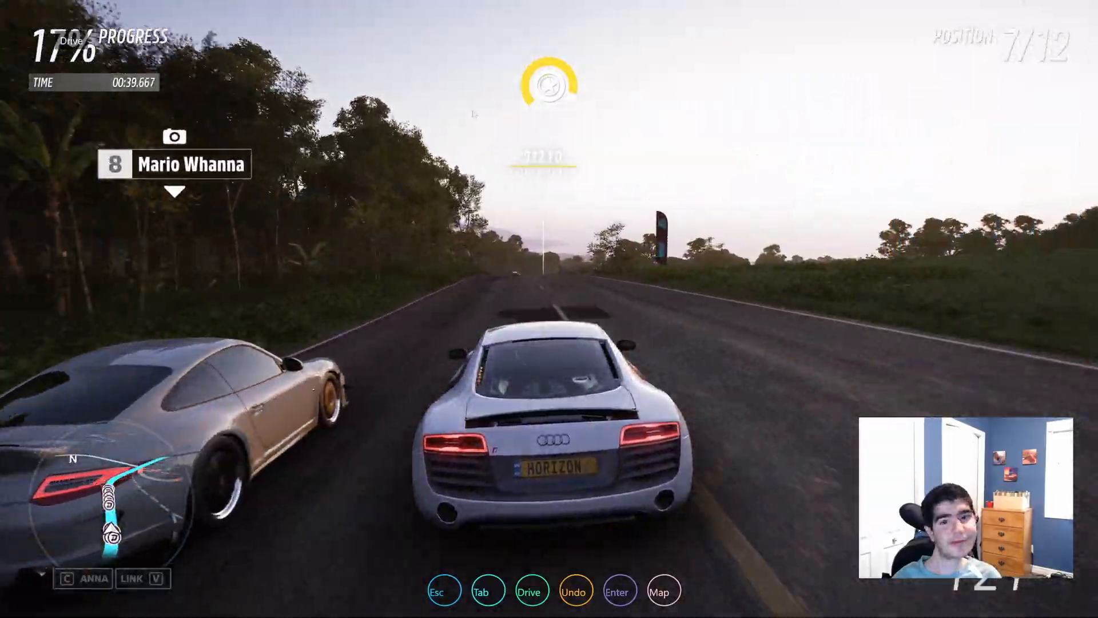
key("w")
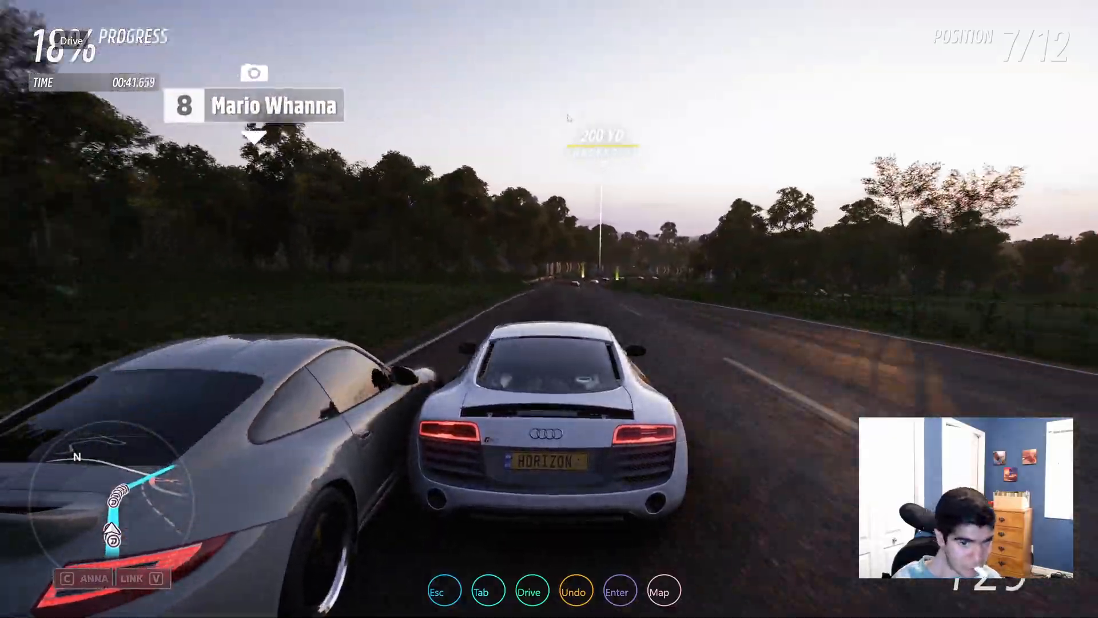
key("w")
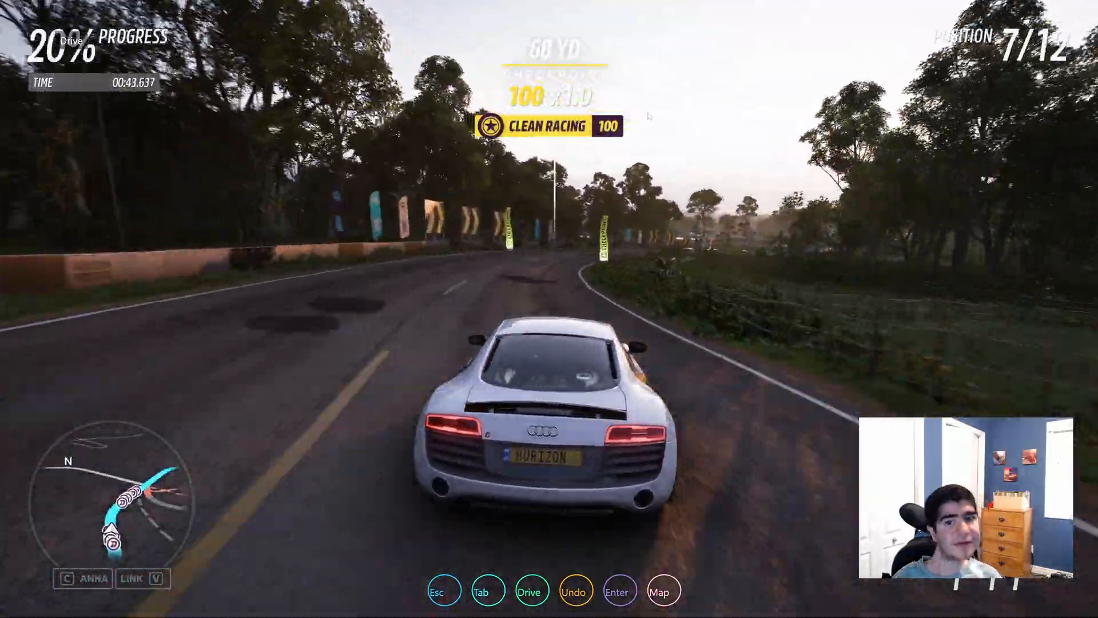
key("w")
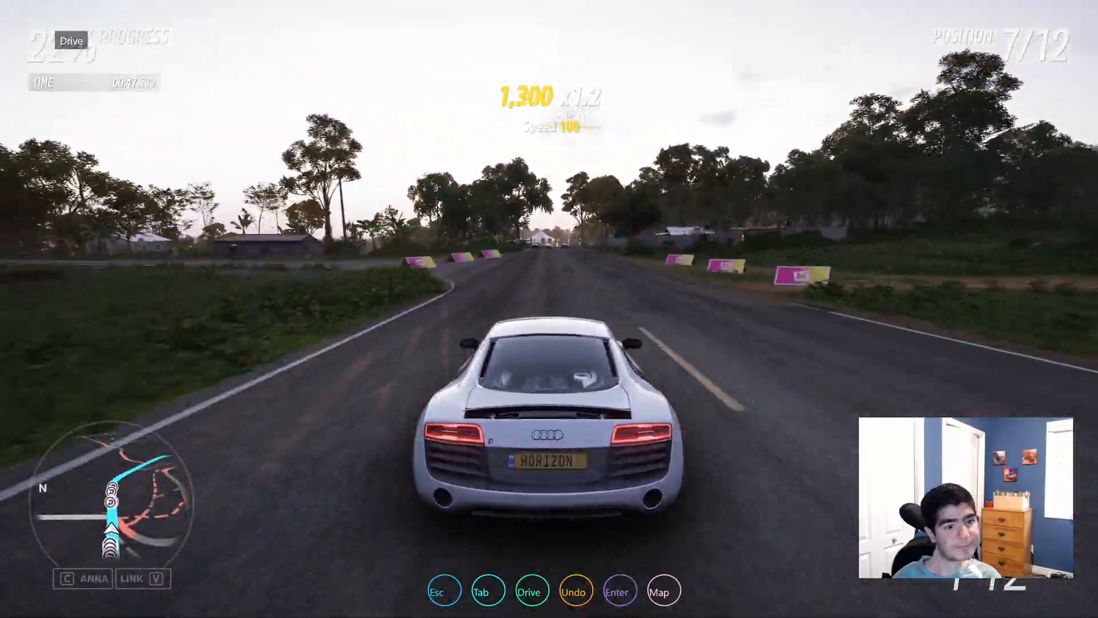
Step: Keep driving down the straights, overtaking rivals including the Ferrari, to climb to 4th of 12
key("w")
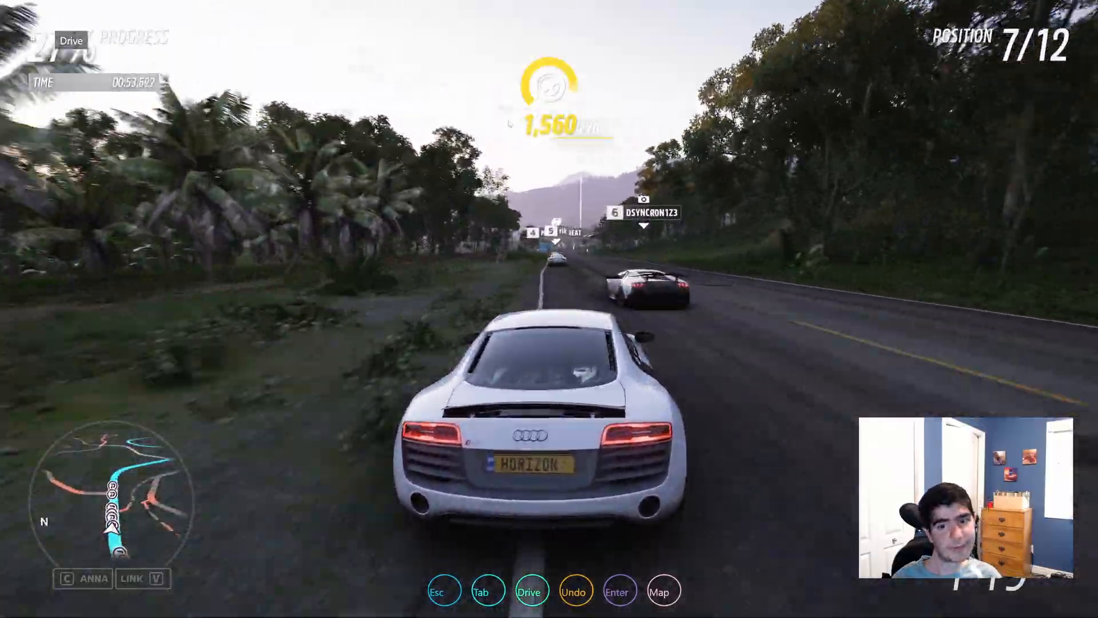
key("w")
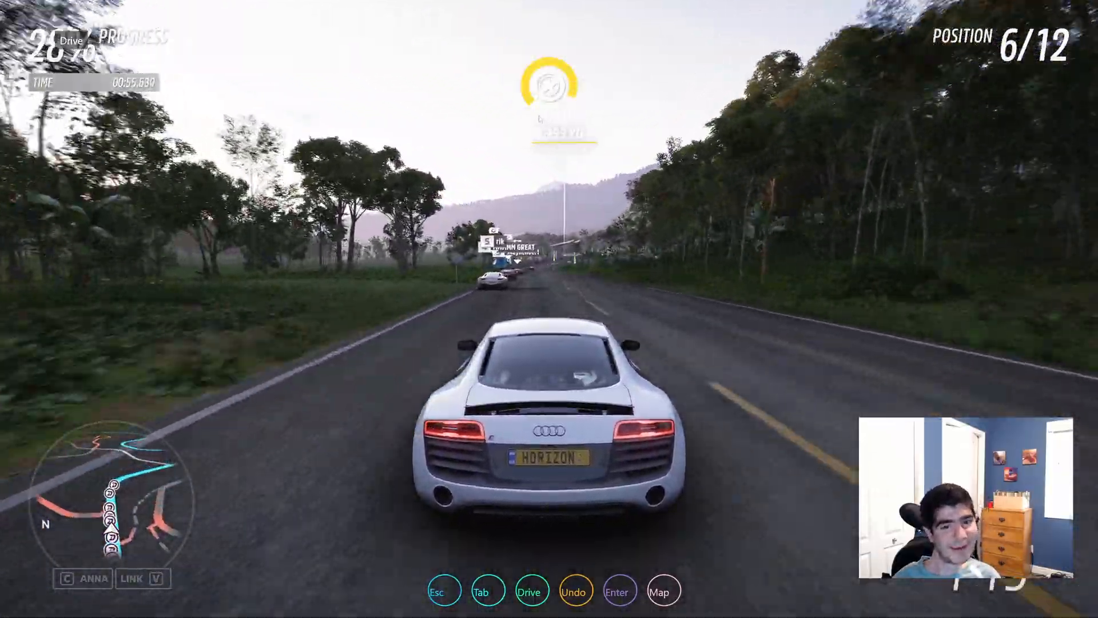
key("w")
key("w")
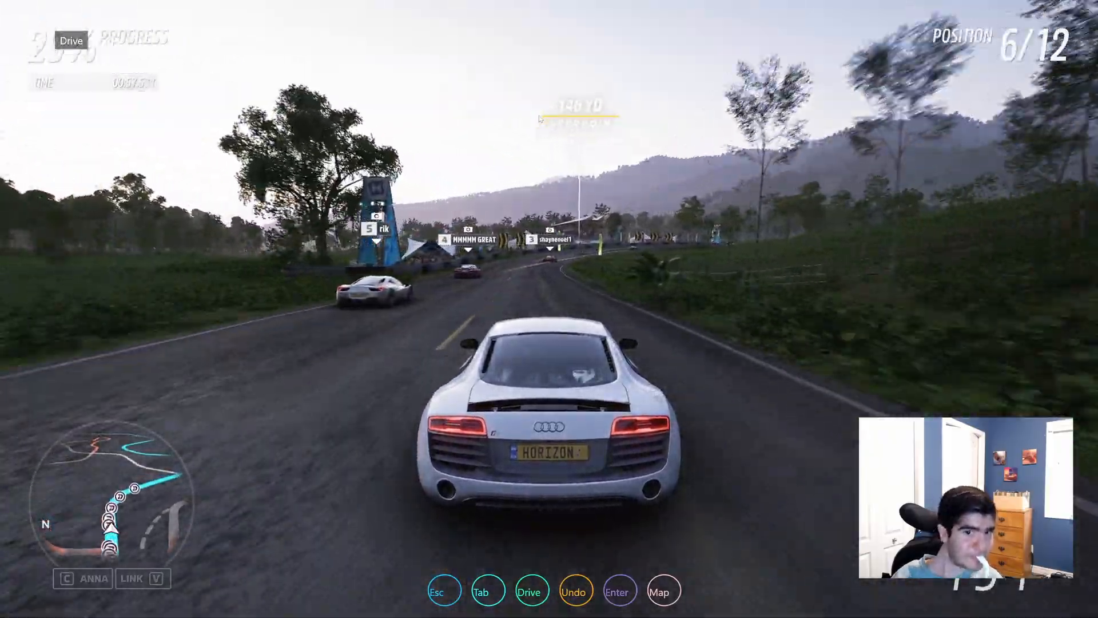
key("w")
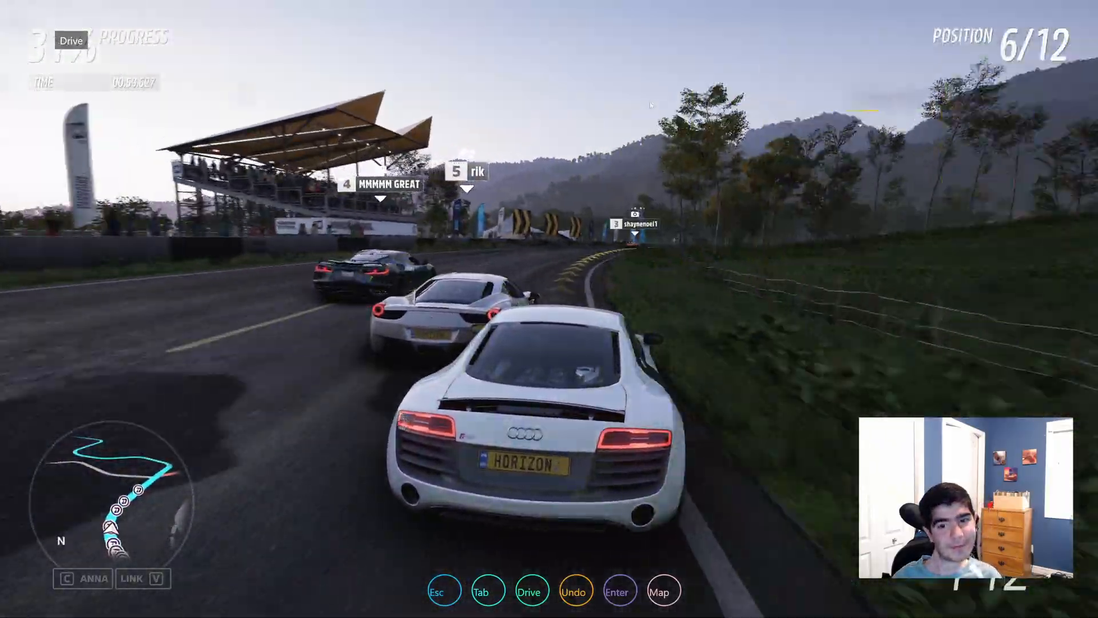
key("w")
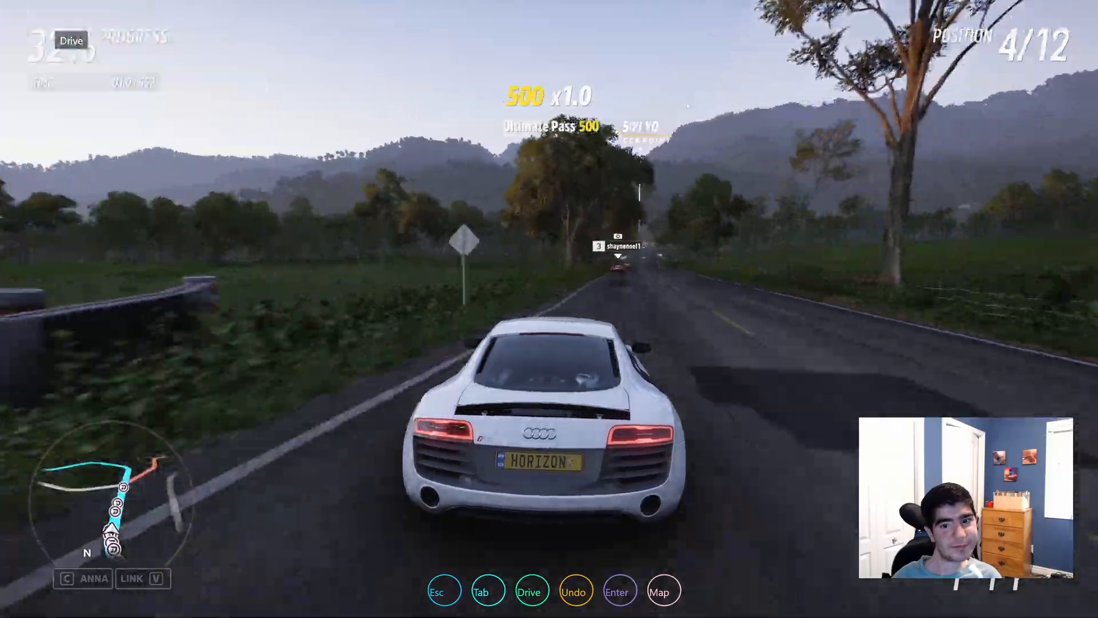
key("w")
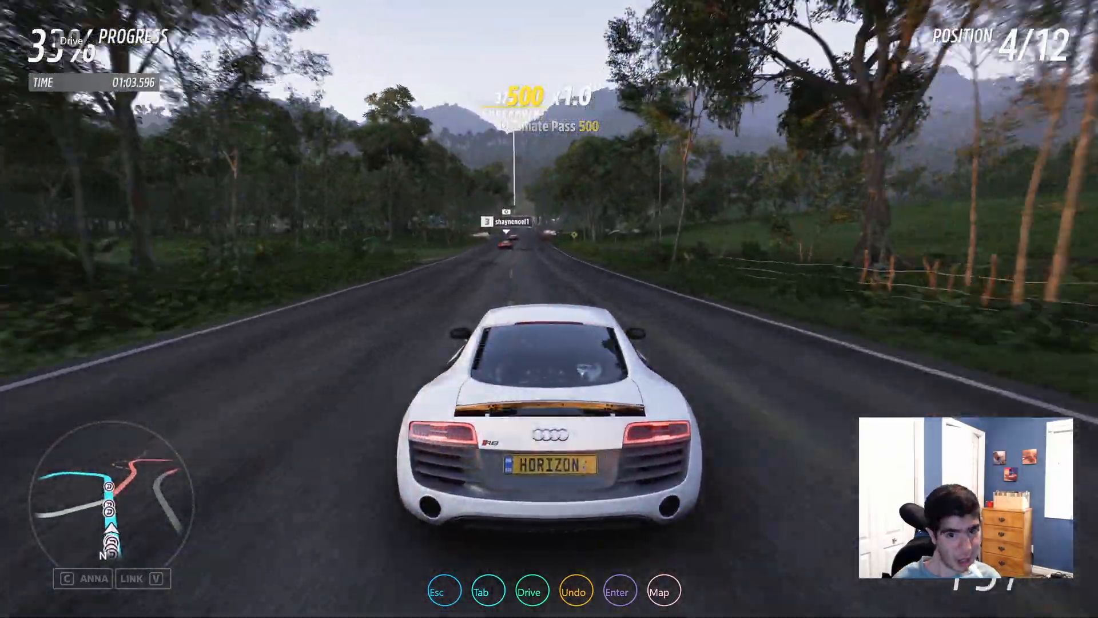
key("w")
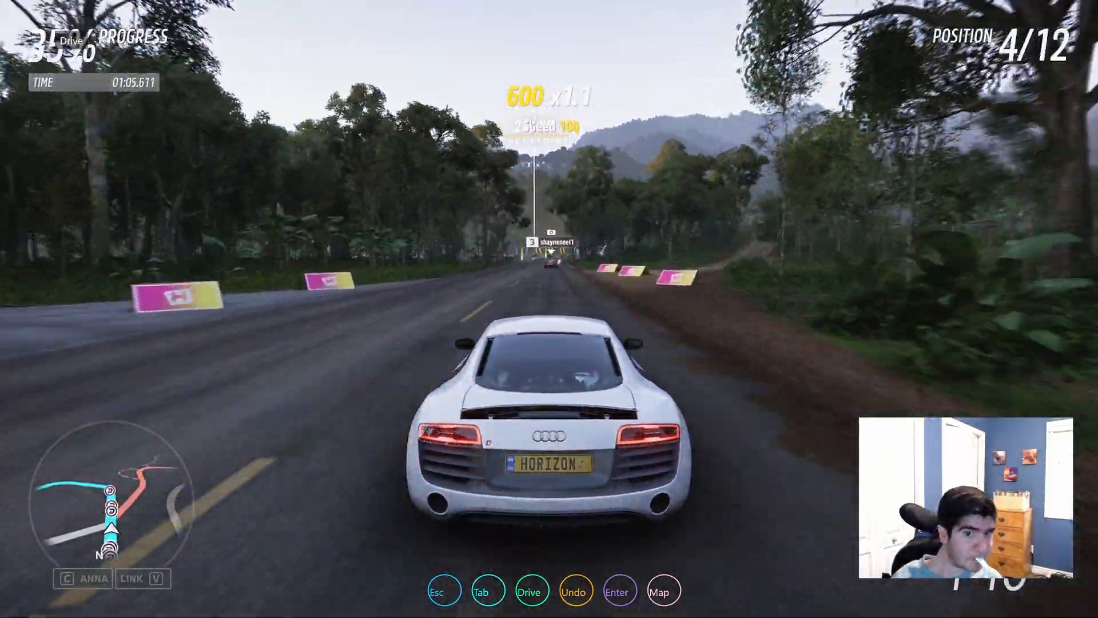
key("w")
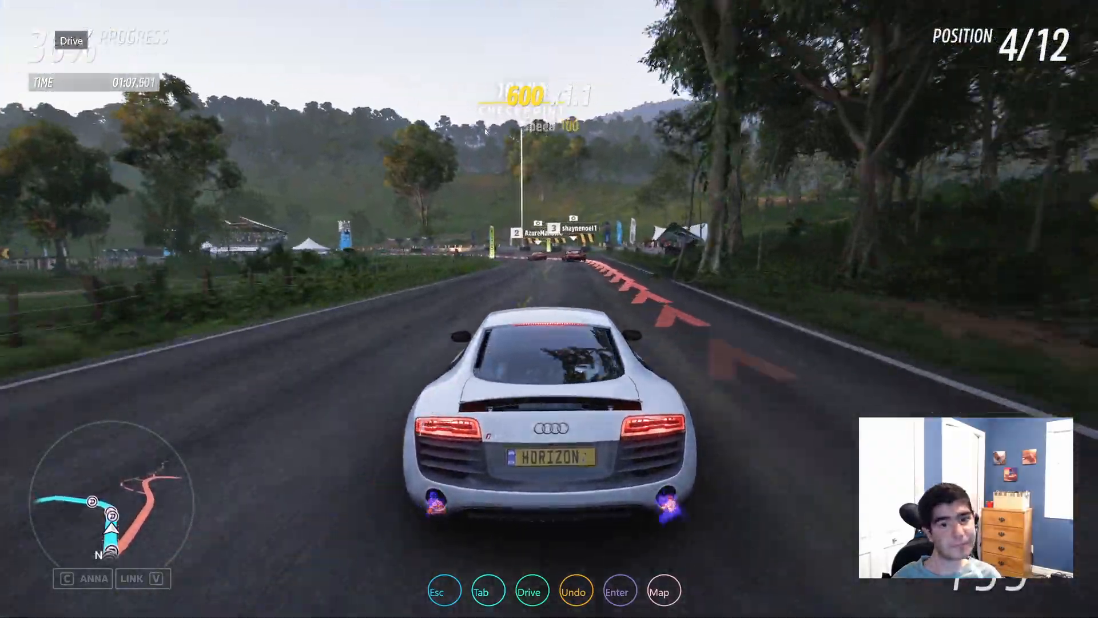
key("w")
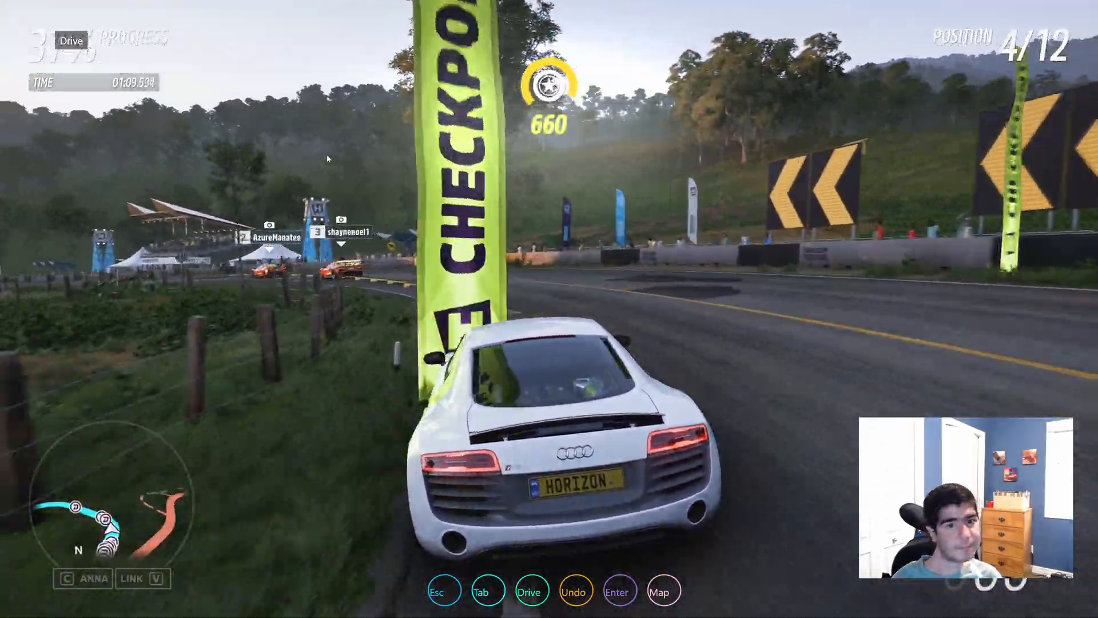